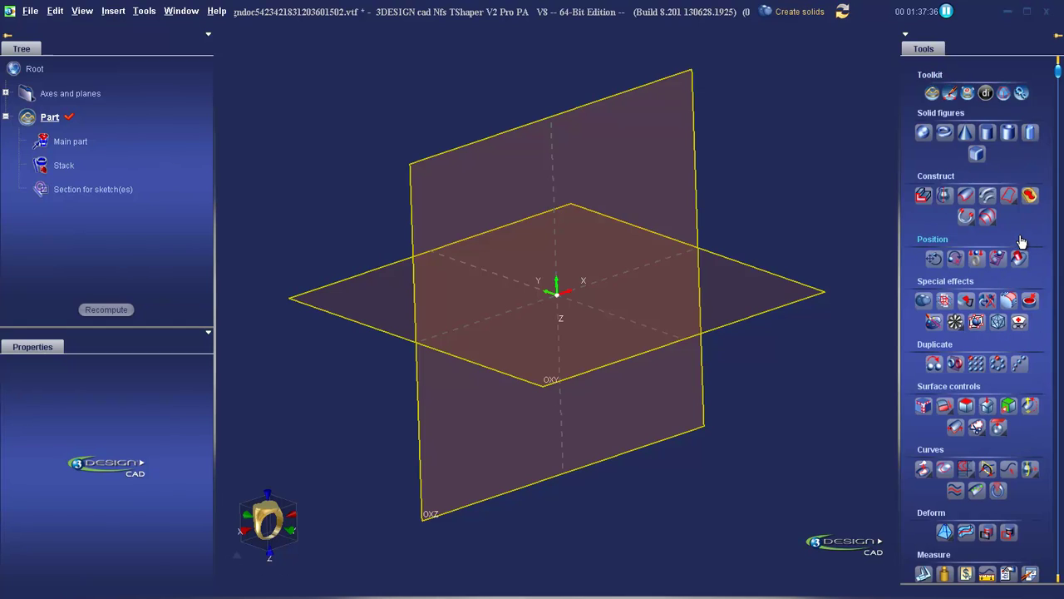
# Switch the workspace to the Jeweler's bench
pyautogui.click(788, 16)
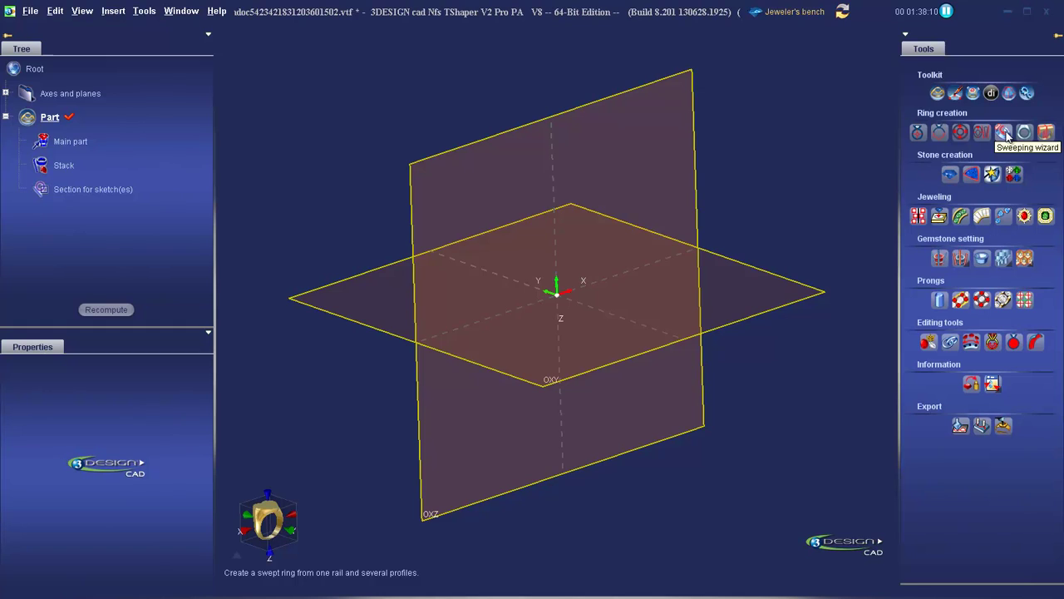
# Start the Sweeping ring wizard and set its material to White gold 18K
pyautogui.click(1007, 135)
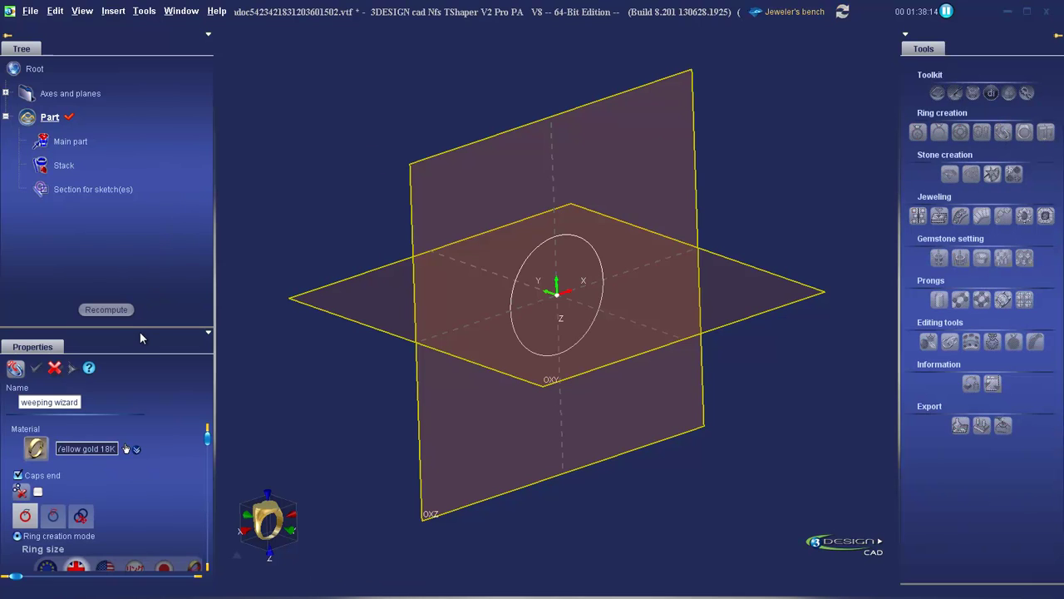
pyautogui.moveTo(147, 327); pyautogui.dragTo(163, 80)
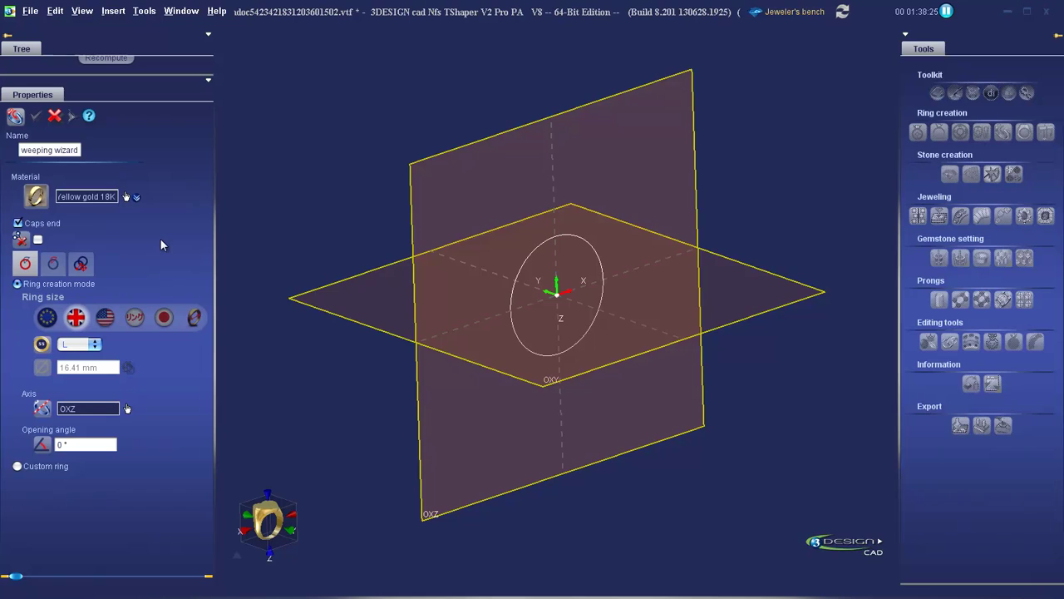
pyautogui.click(125, 196)
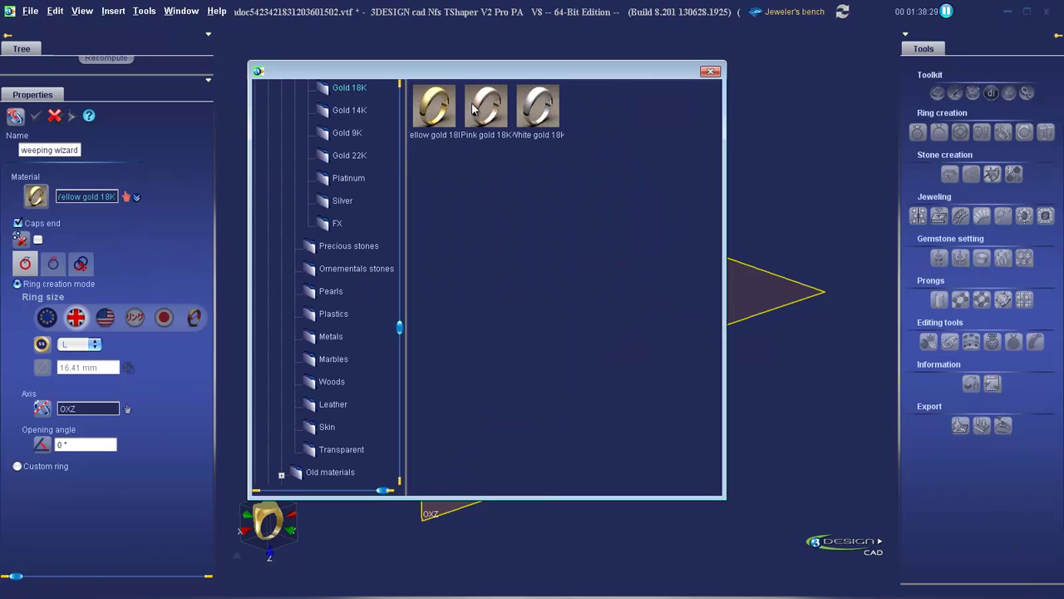
pyautogui.doubleClick(540, 111)
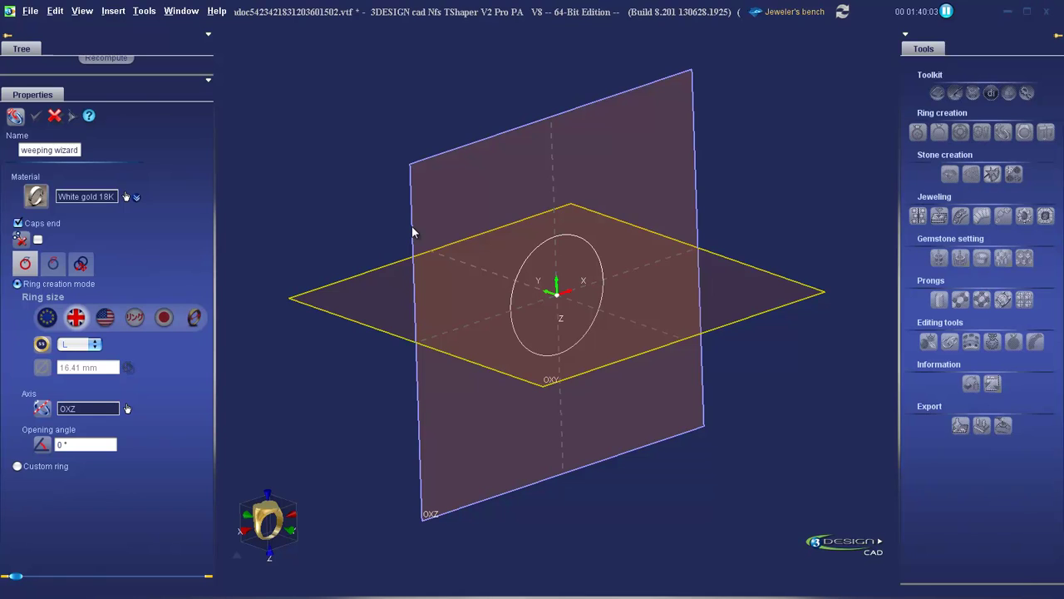
# Build the ring along a path at UK size M (16.71 mm), then open the section list
pyautogui.click(22, 268)
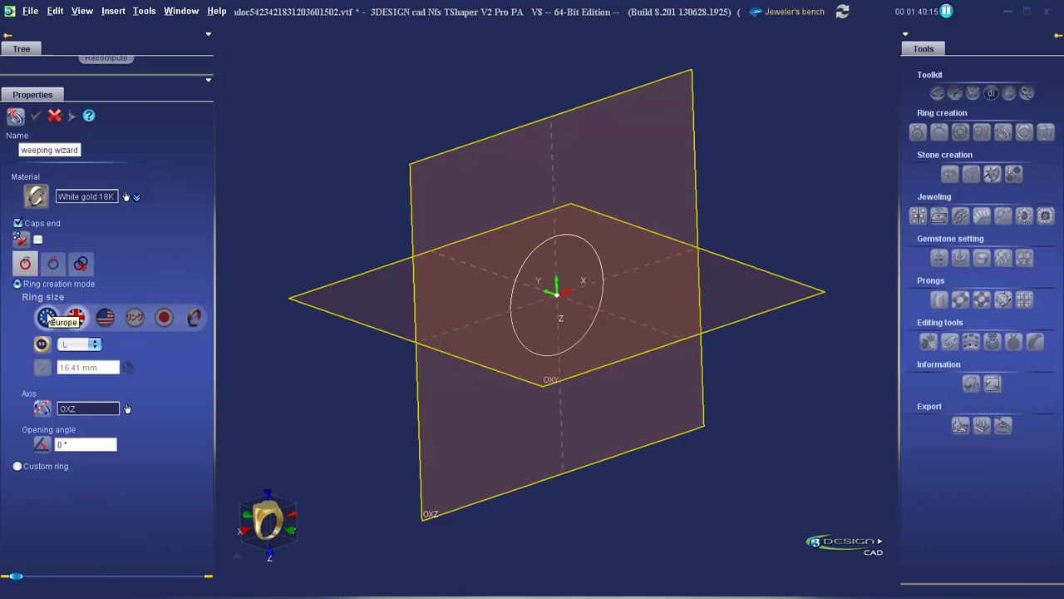
pyautogui.click(47, 317)
pyautogui.click(105, 319)
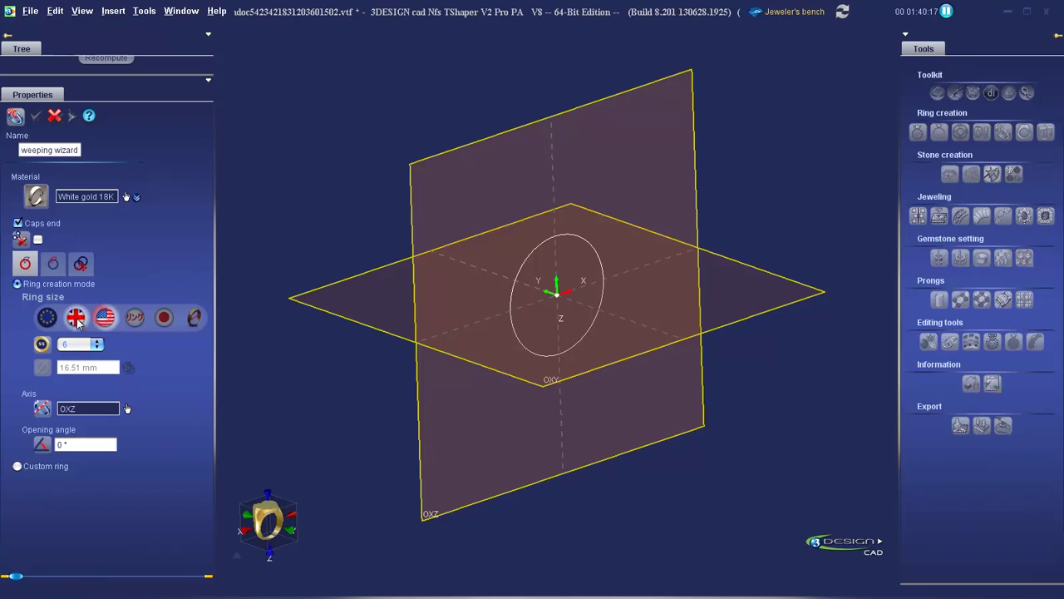
pyautogui.click(76, 320)
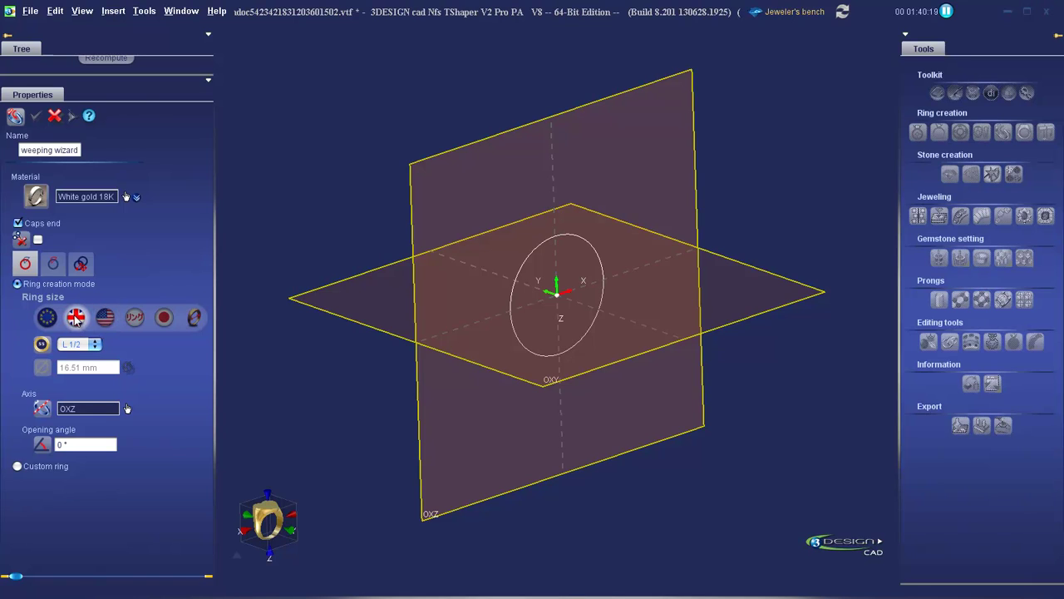
pyautogui.click(94, 344)
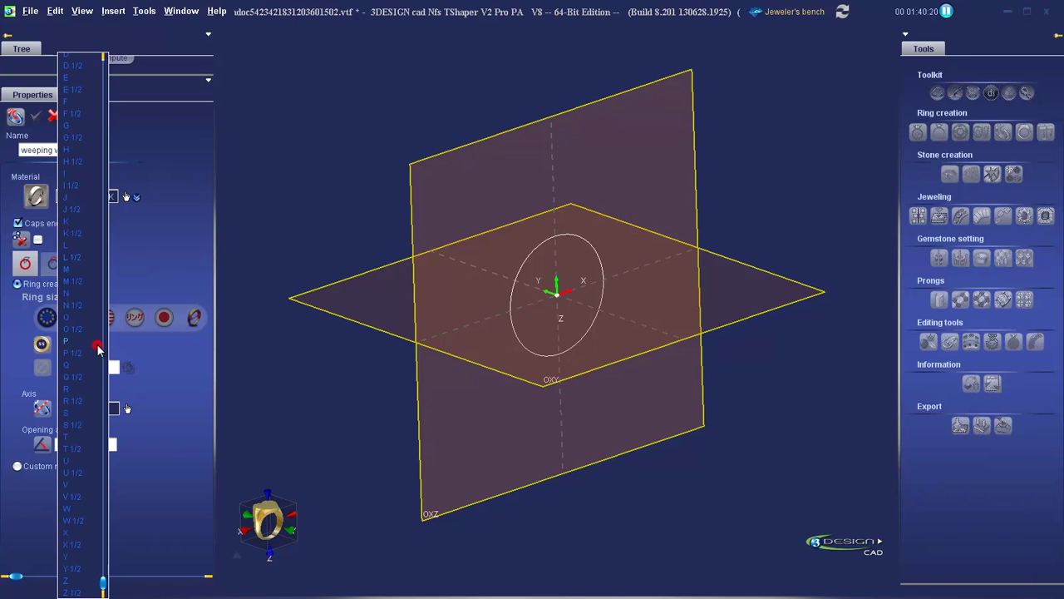
pyautogui.click(70, 271)
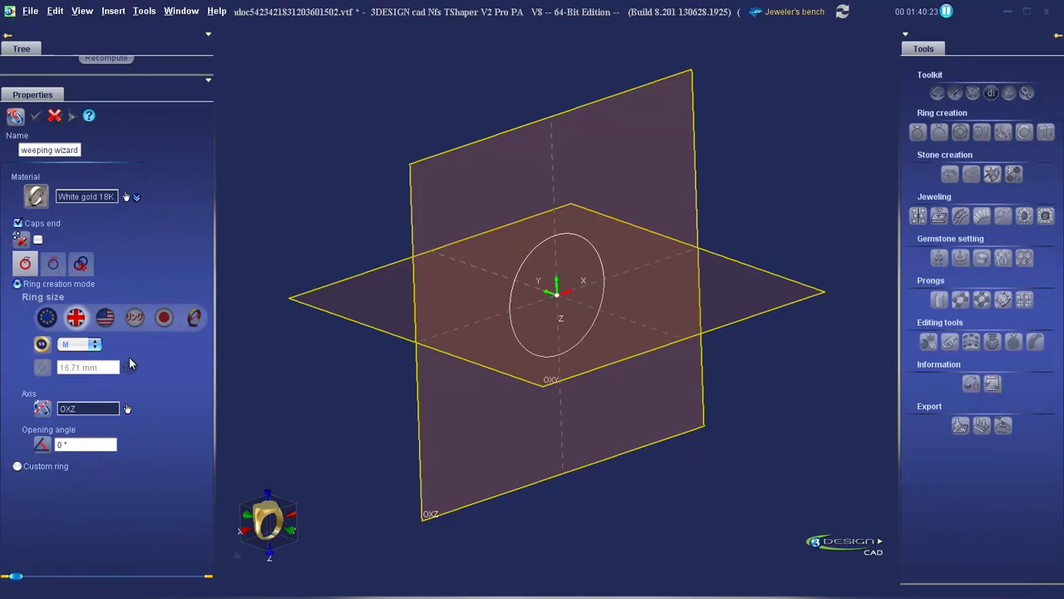
pyautogui.click(53, 264)
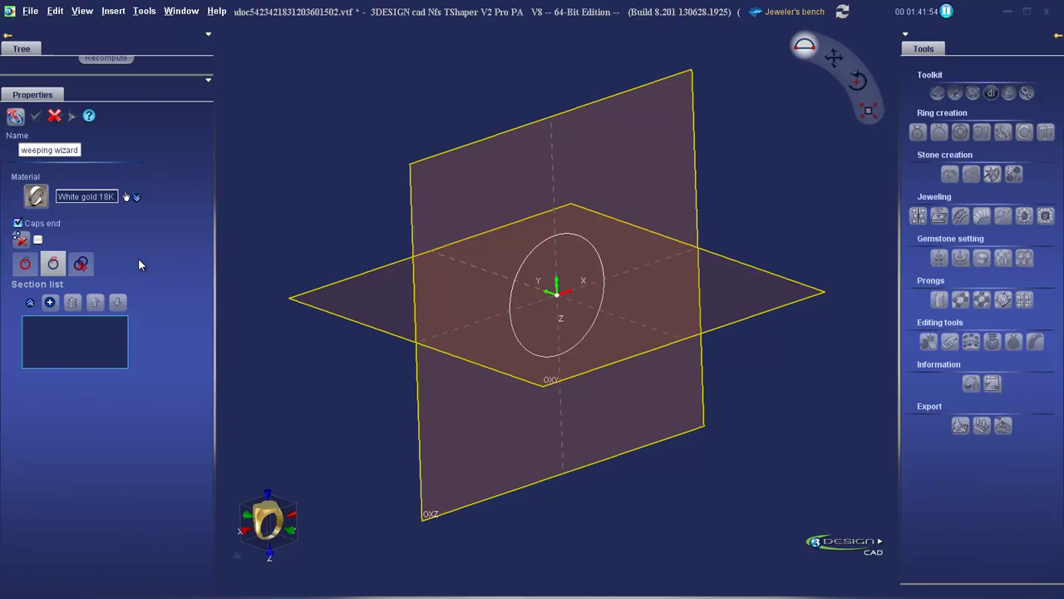
# Add Section 1 and review its Section, Alignment, Move, Rotate, Scale and Mirror tabs
pyautogui.click(50, 303)
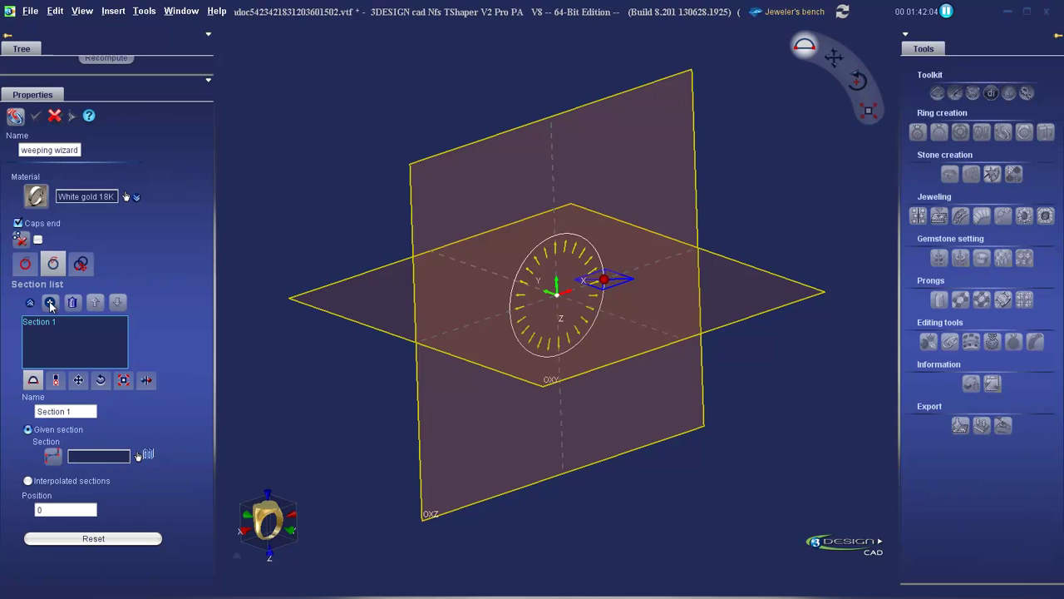
pyautogui.click(33, 381)
pyautogui.click(56, 380)
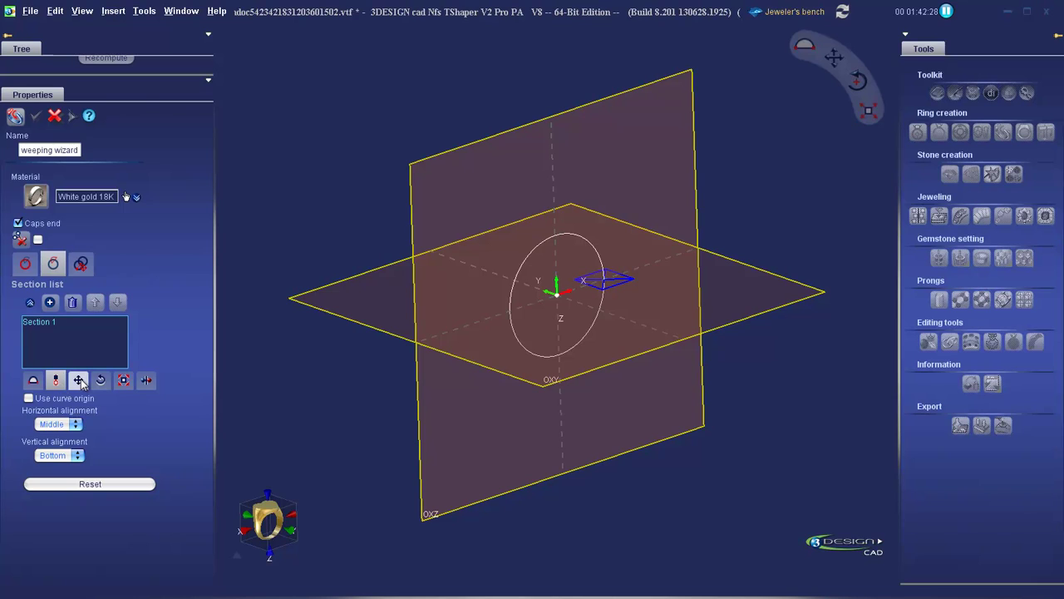
pyautogui.click(79, 381)
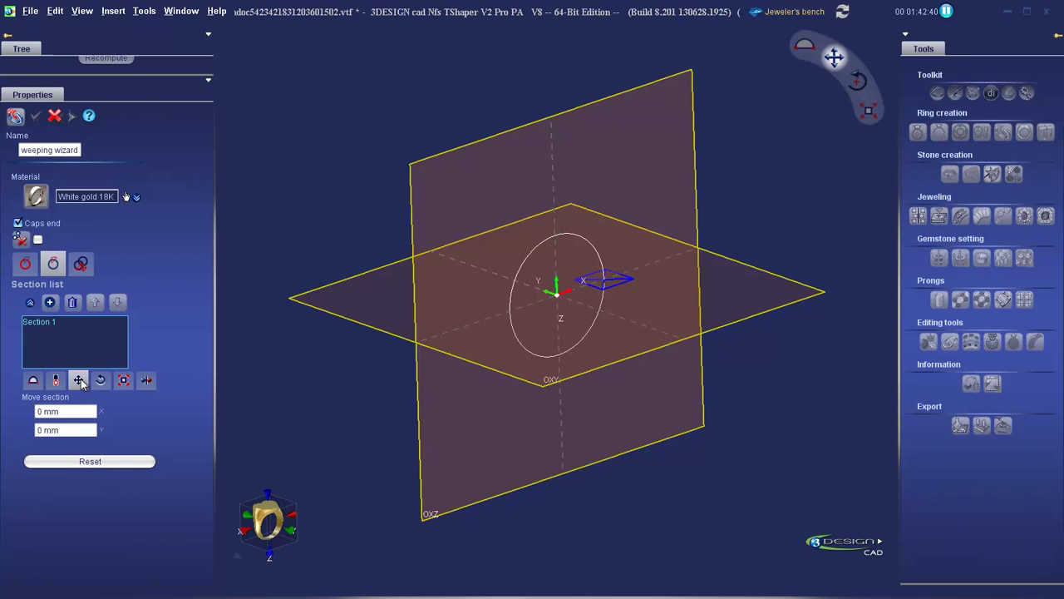
pyautogui.click(100, 380)
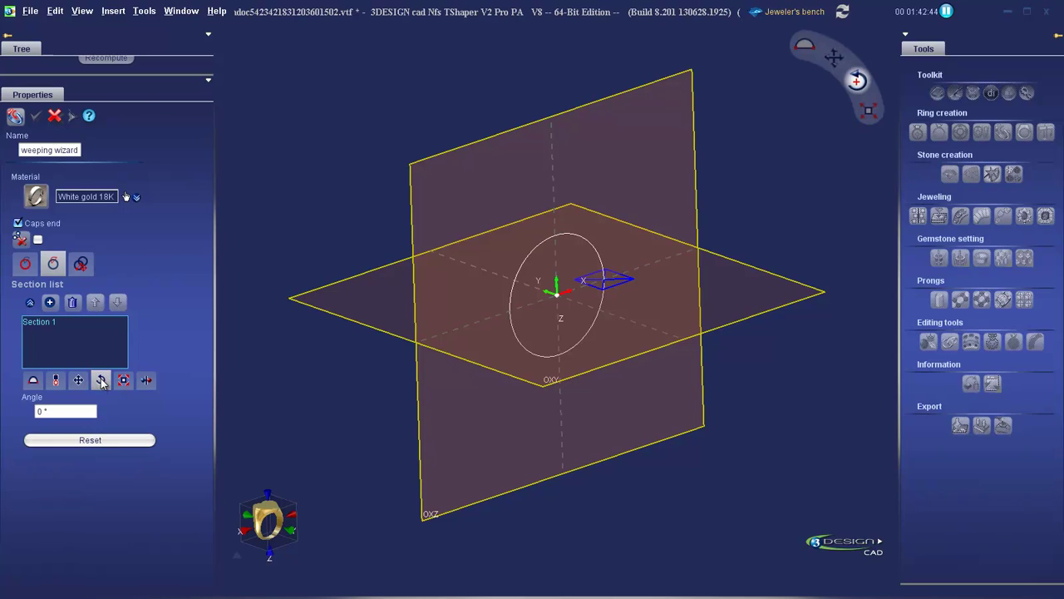
pyautogui.click(123, 380)
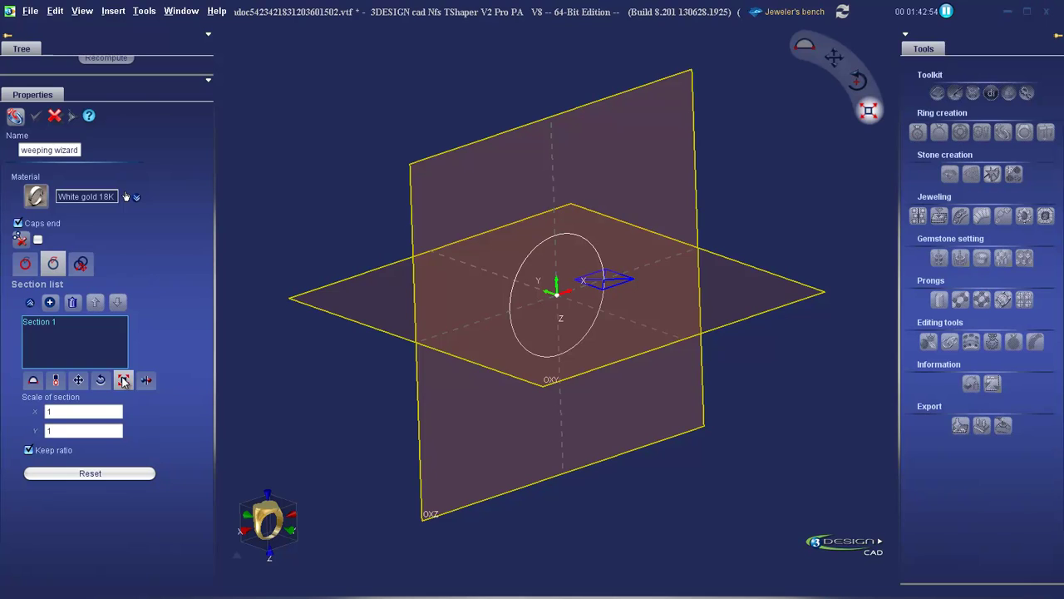
pyautogui.click(146, 380)
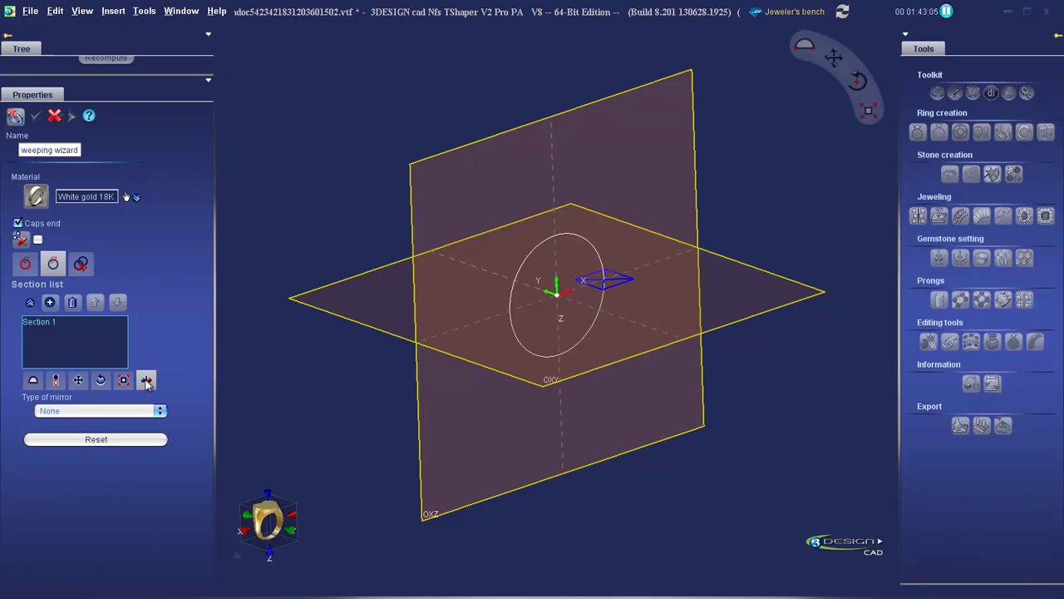
pyautogui.click(33, 380)
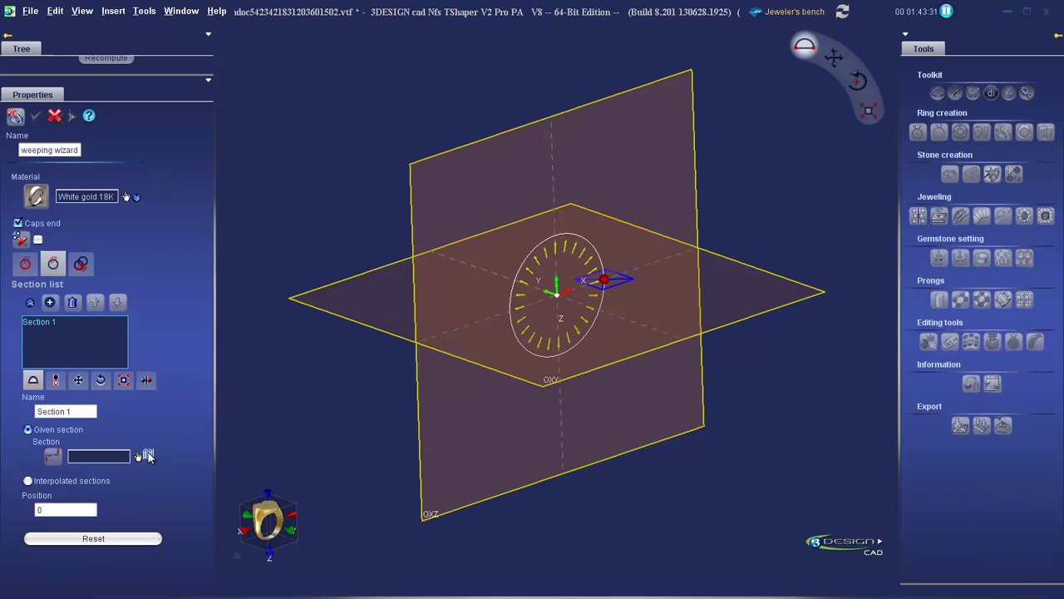
# Assign the half round profile from 2D Symbols > Shanks to Section 1
pyautogui.click(147, 455)
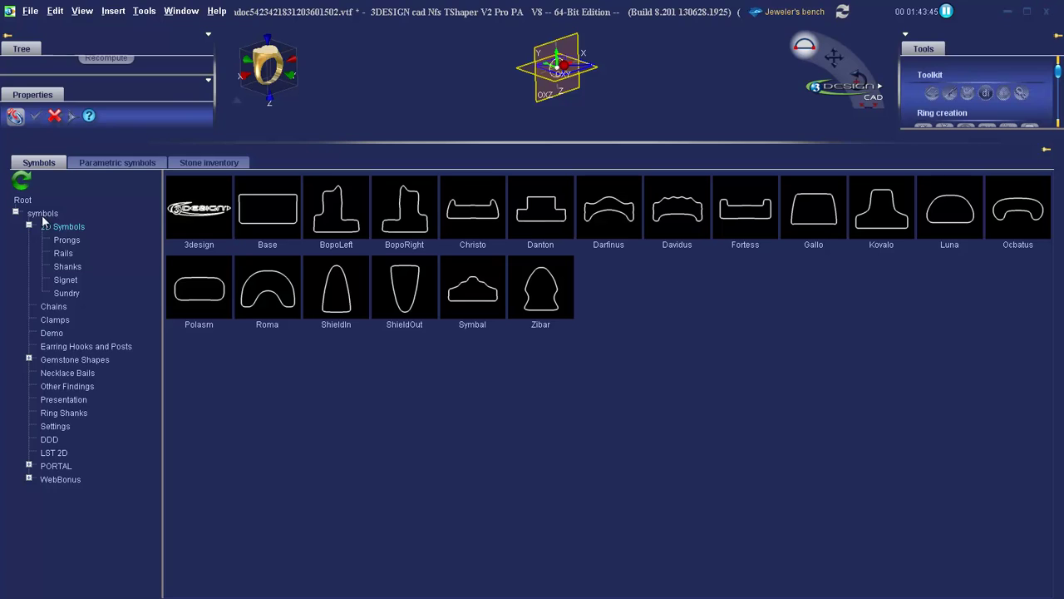
pyautogui.click(62, 266)
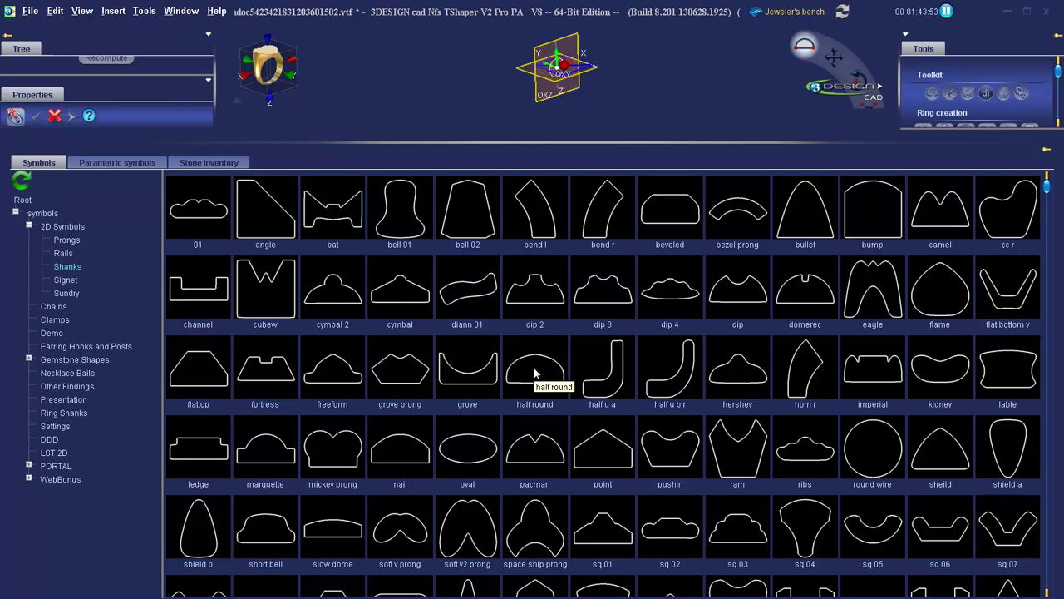
pyautogui.doubleClick(534, 373)
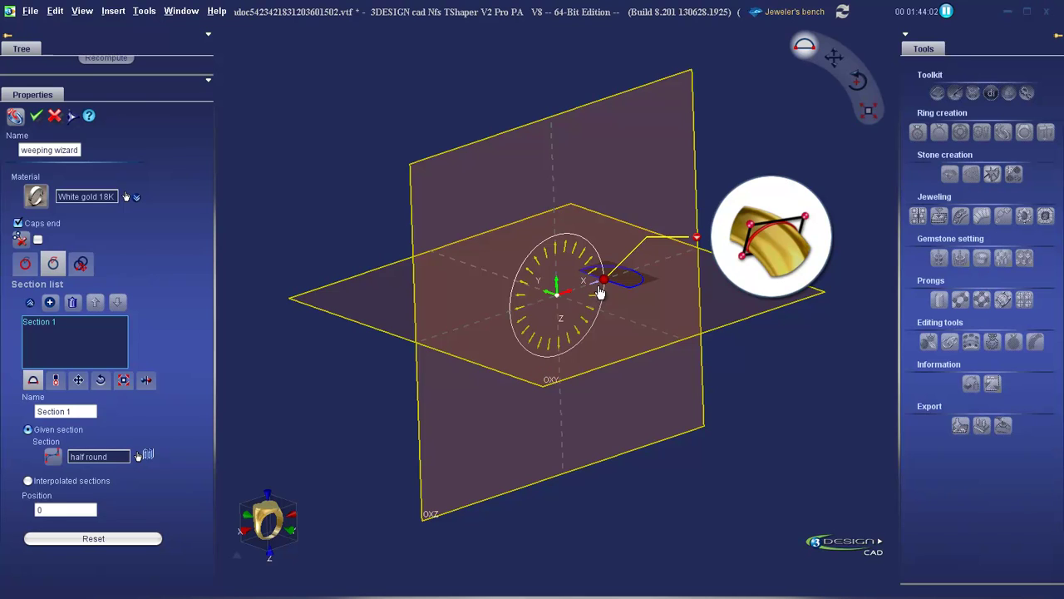
# Slide Section 1 down to the ring's bottom, then return it to the top
pyautogui.moveTo(605, 282); pyautogui.dragTo(556, 237)
pyautogui.click(559, 356)
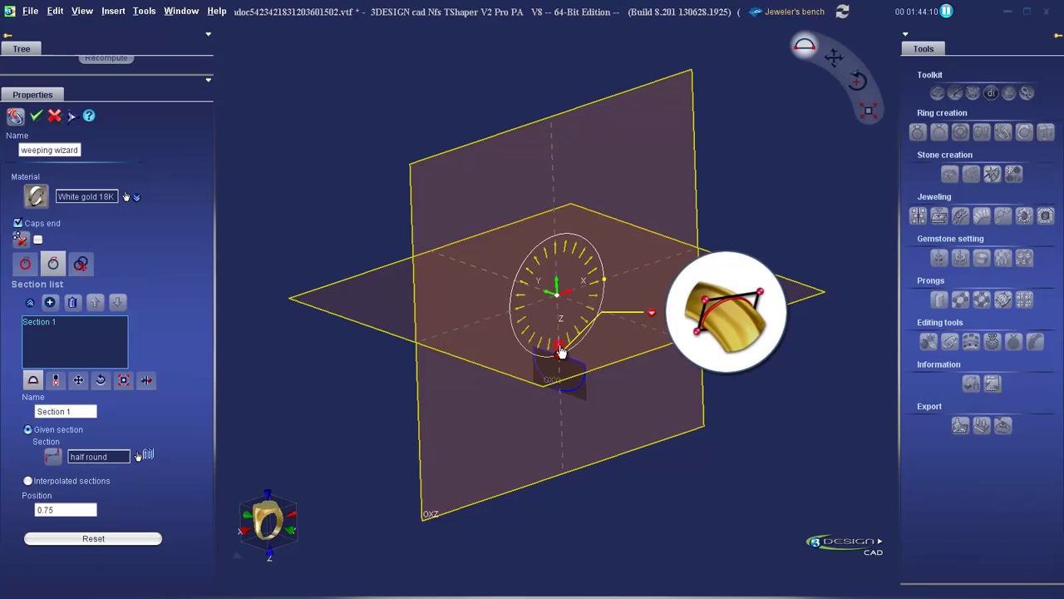
pyautogui.click(557, 248)
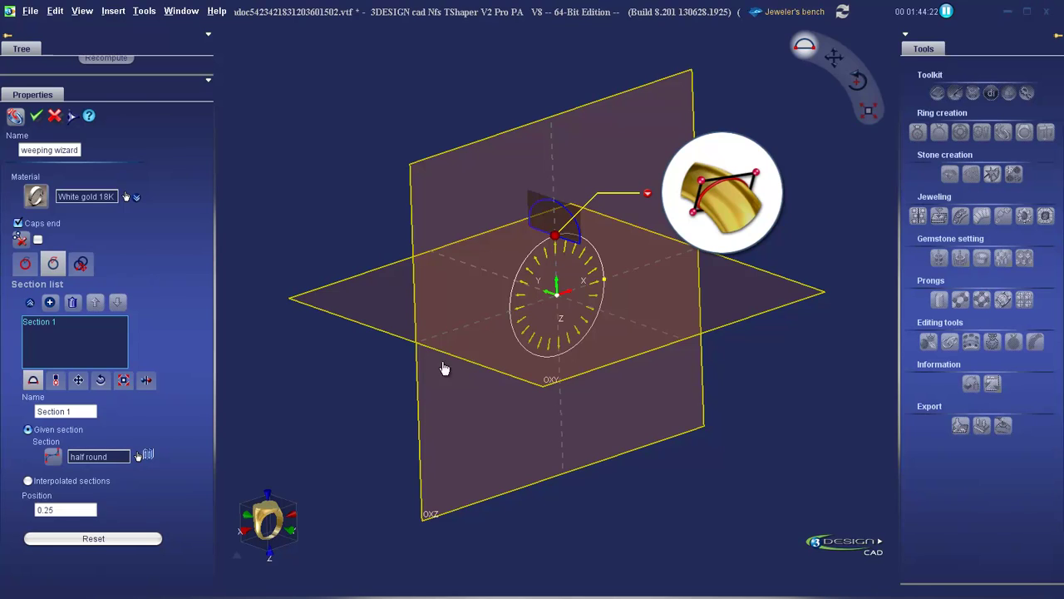
# Scale Section 1 to 6 mm wide and 1.8 mm high with Keep ratio off
pyautogui.click(123, 381)
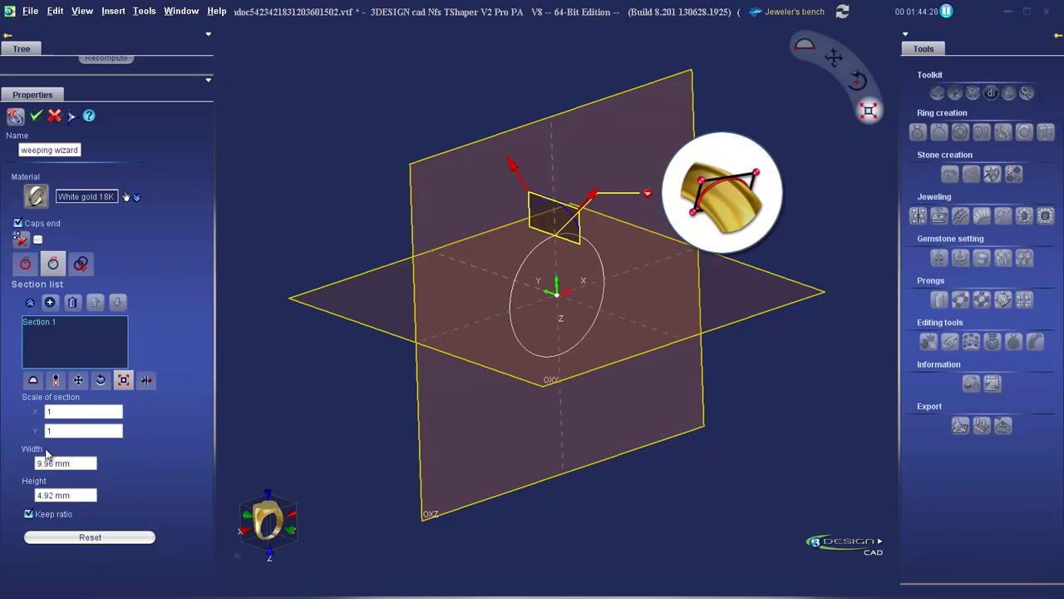
pyautogui.click(86, 464)
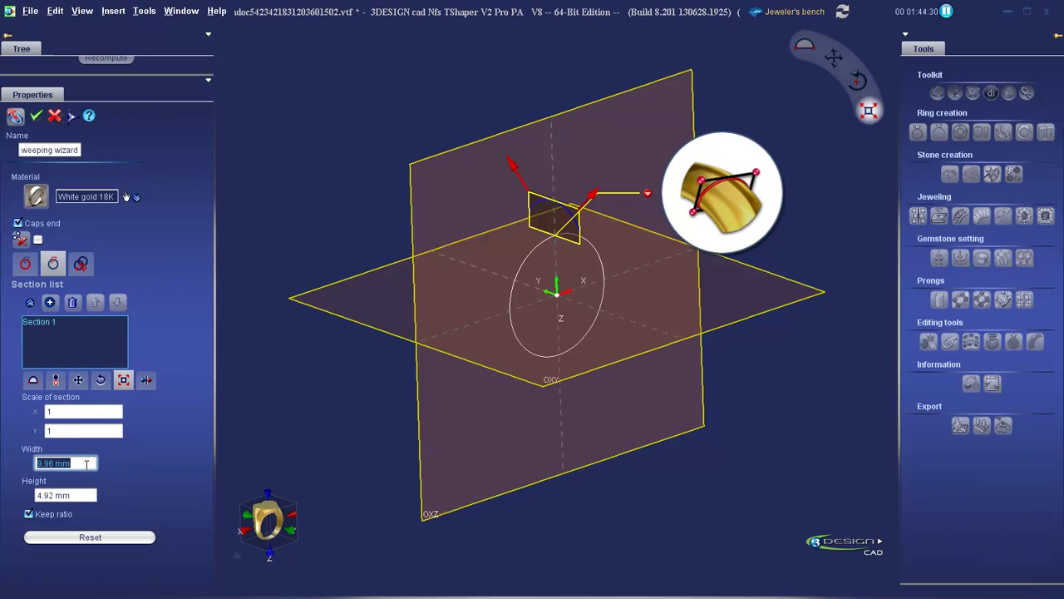
pyautogui.write('6')
pyautogui.press('Tab')
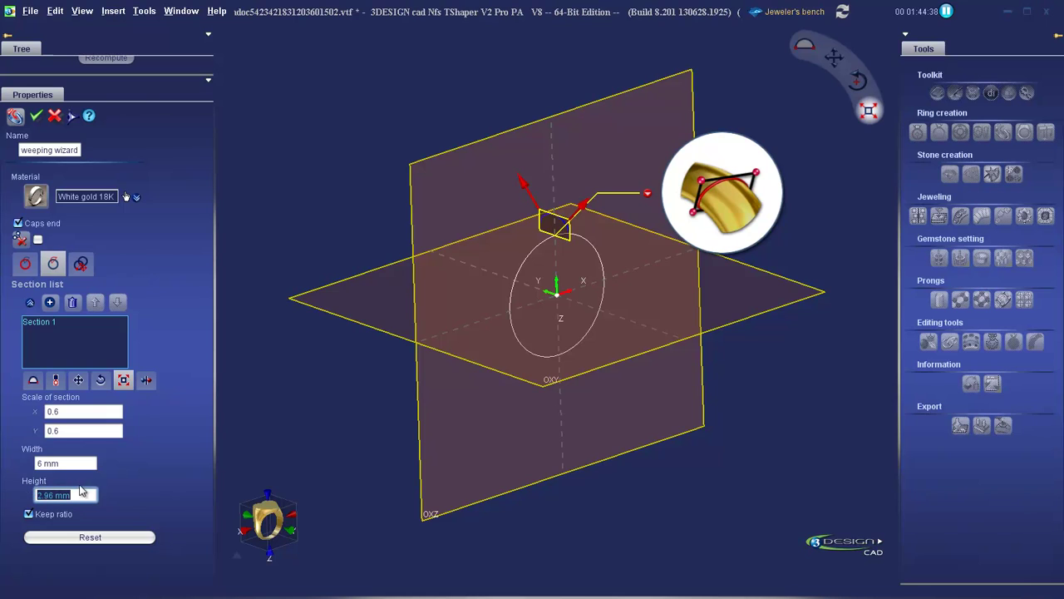
pyautogui.click(27, 513)
pyautogui.click(87, 494)
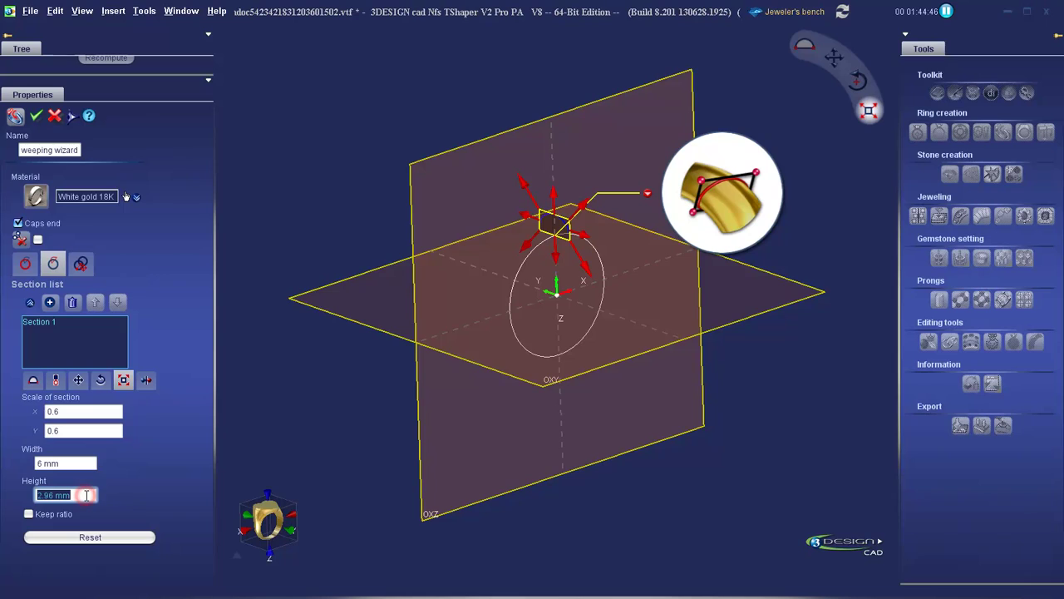
pyautogui.write('1.8')
pyautogui.press('Return')
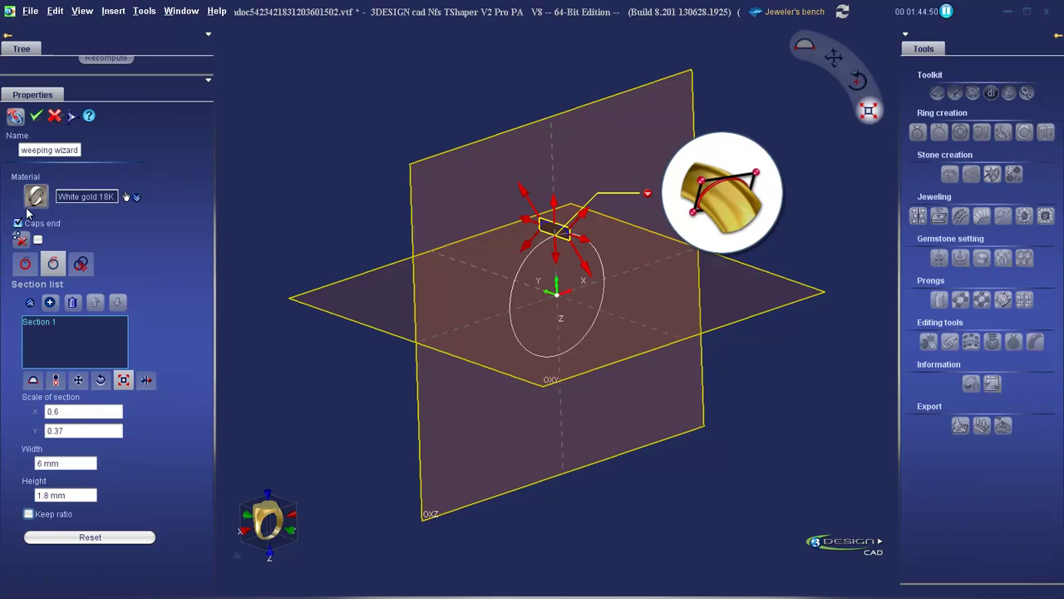
# Confirm the sweep to build the white gold band and orbit around to inspect it
pyautogui.click(36, 118)
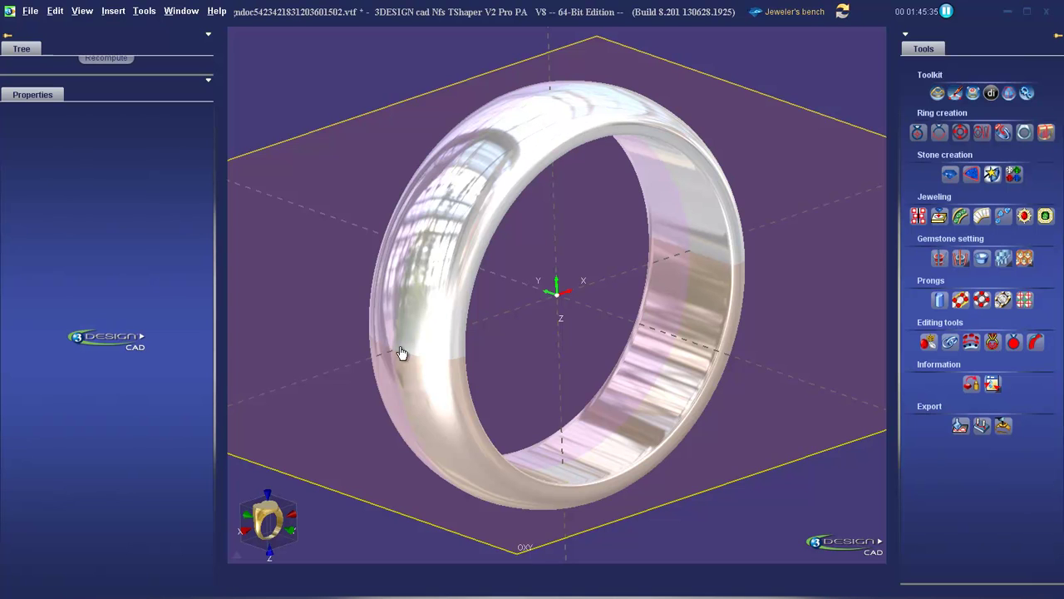
pyautogui.moveTo(401, 336); pyautogui.dragTo(641, 190, button='right')
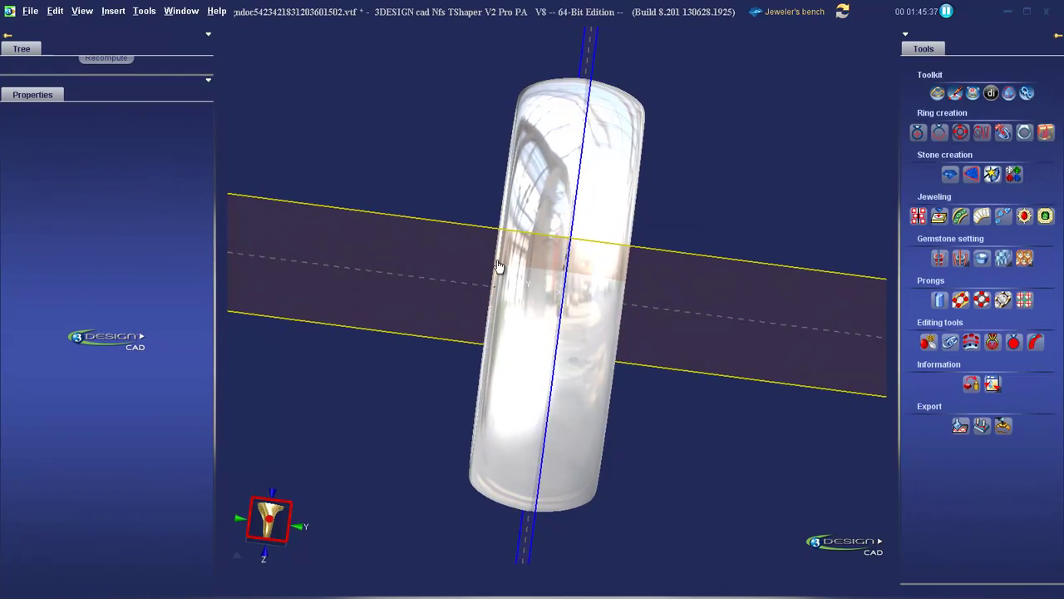
pyautogui.moveTo(468, 273); pyautogui.dragTo(297, 304, button='right')
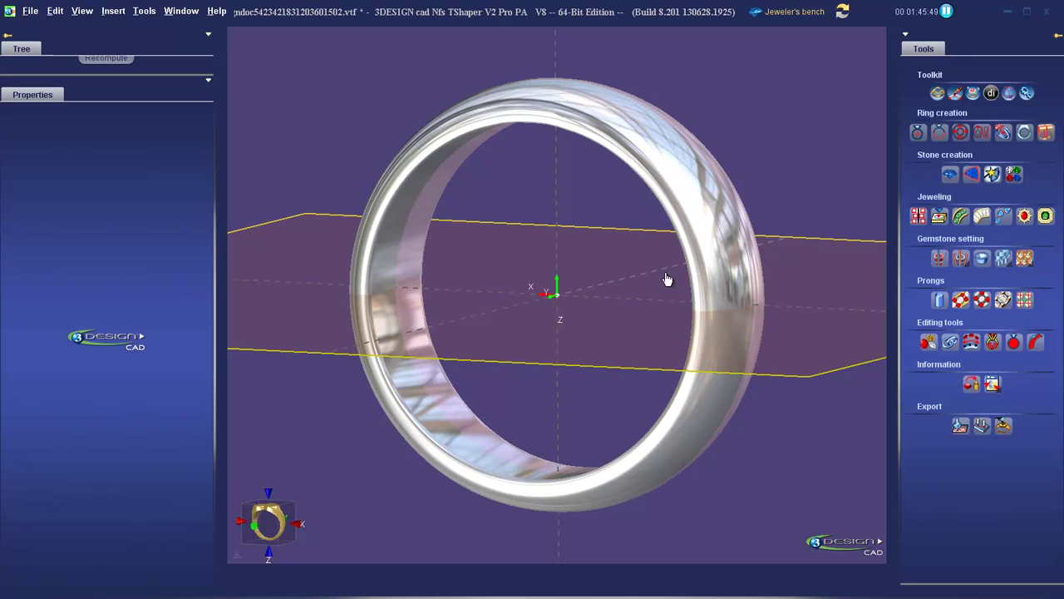
pyautogui.moveTo(670, 277); pyautogui.dragTo(256, 250, button='right')
pyautogui.moveTo(581, 203); pyautogui.dragTo(532, 209, button='right')
# Add Section 2 with the hershey shank profile at the ring's bottom (0.75) and rebuild the band
pyautogui.click(522, 183)
pyautogui.doubleClick(522, 183)
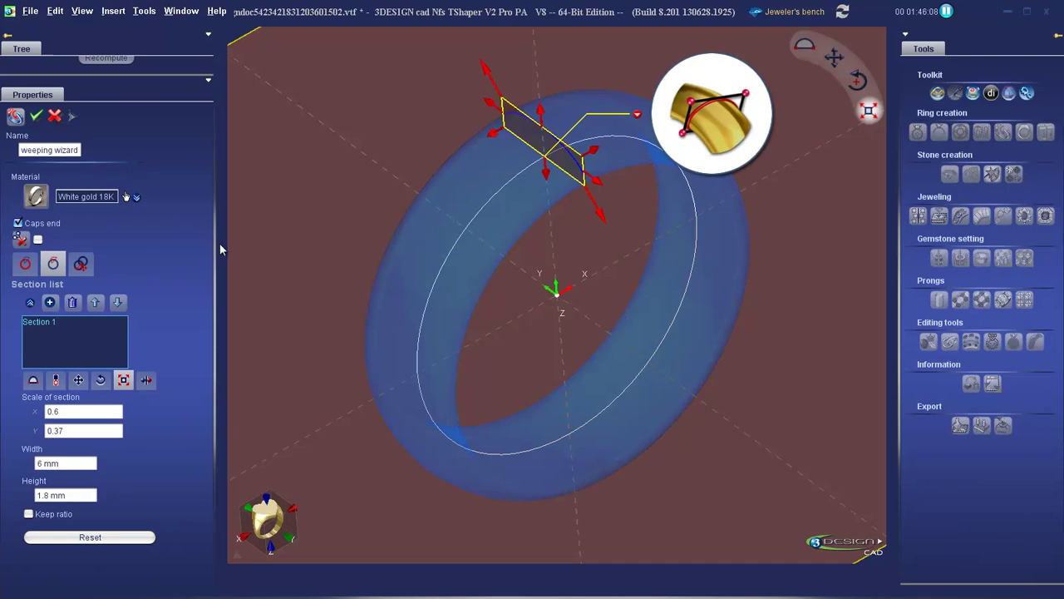
pyautogui.click(50, 304)
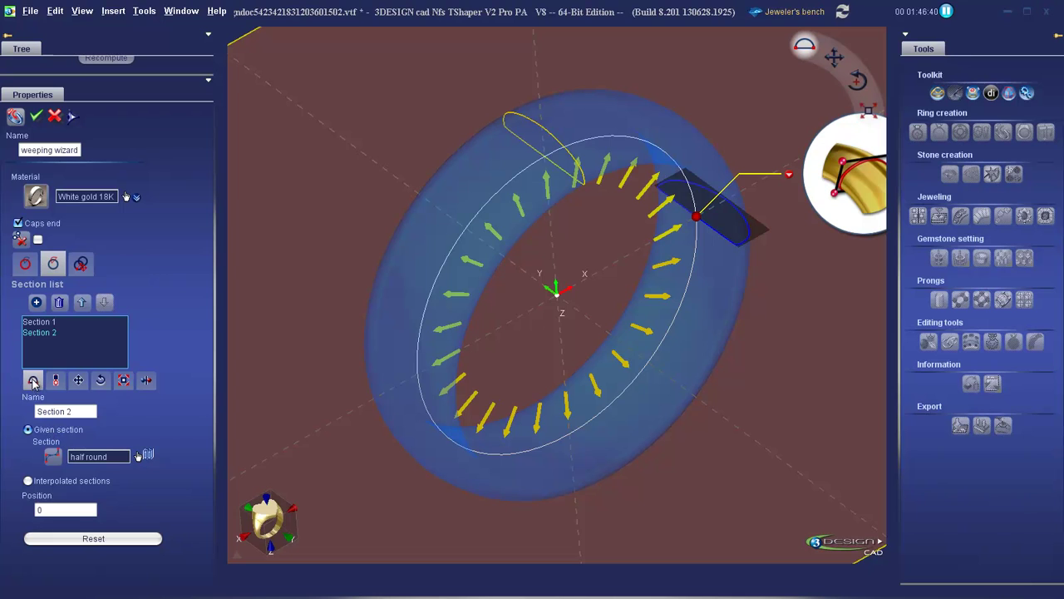
pyautogui.click(147, 455)
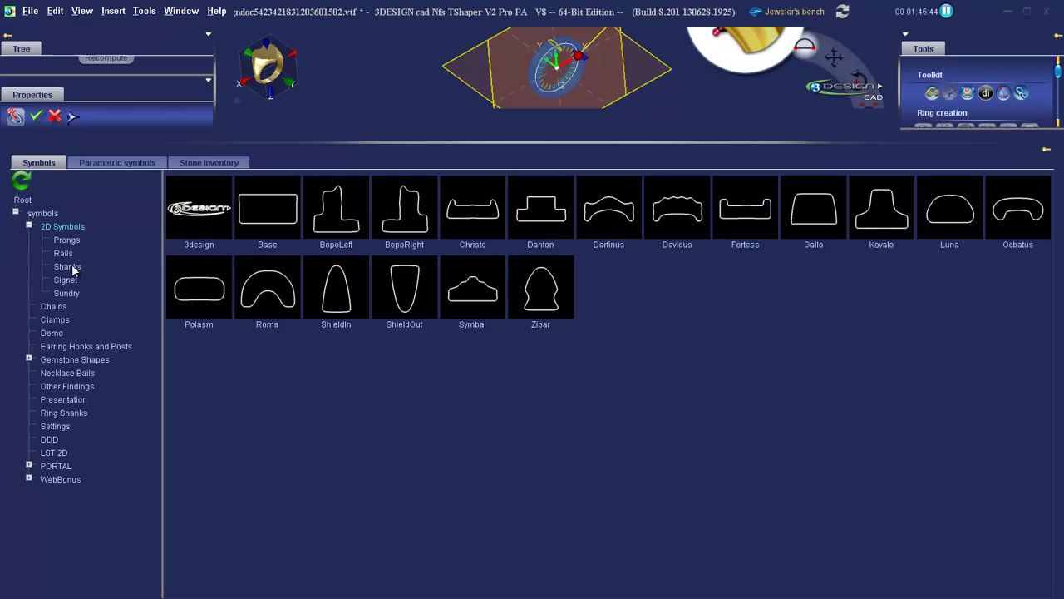
pyautogui.click(69, 266)
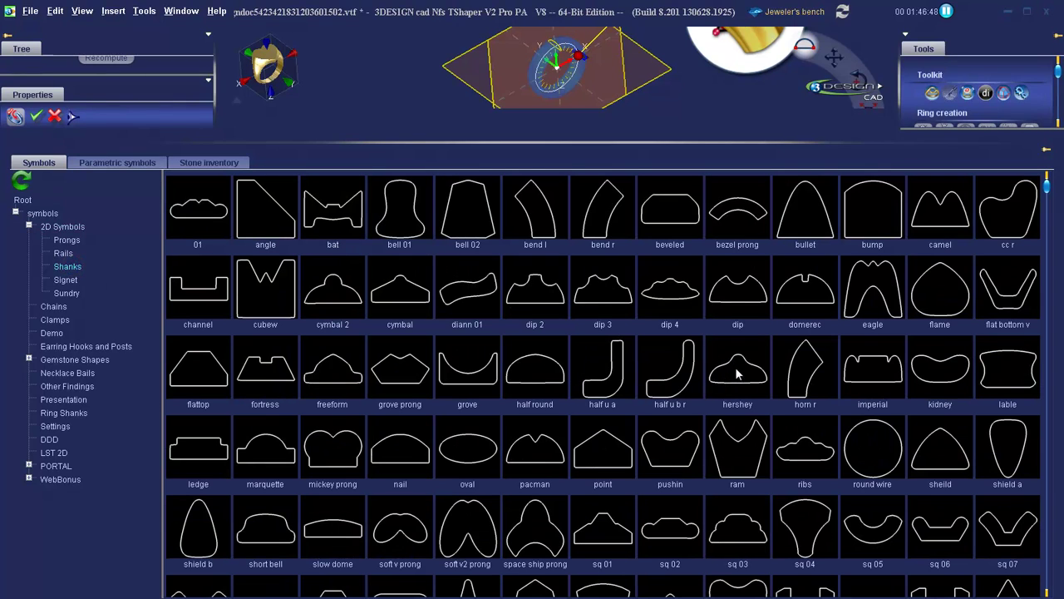
pyautogui.doubleClick(736, 374)
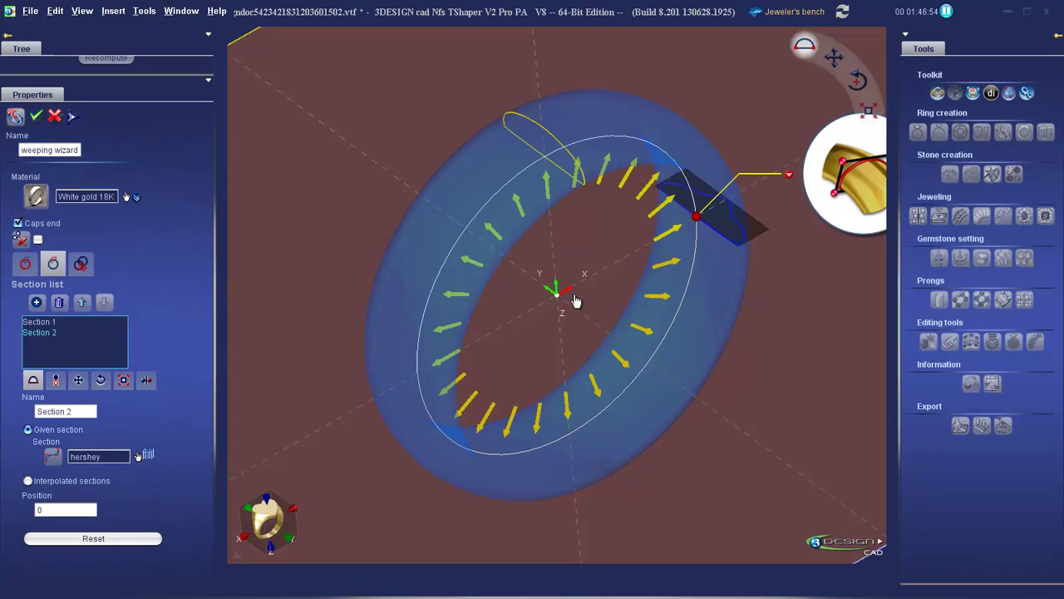
pyautogui.click(570, 407)
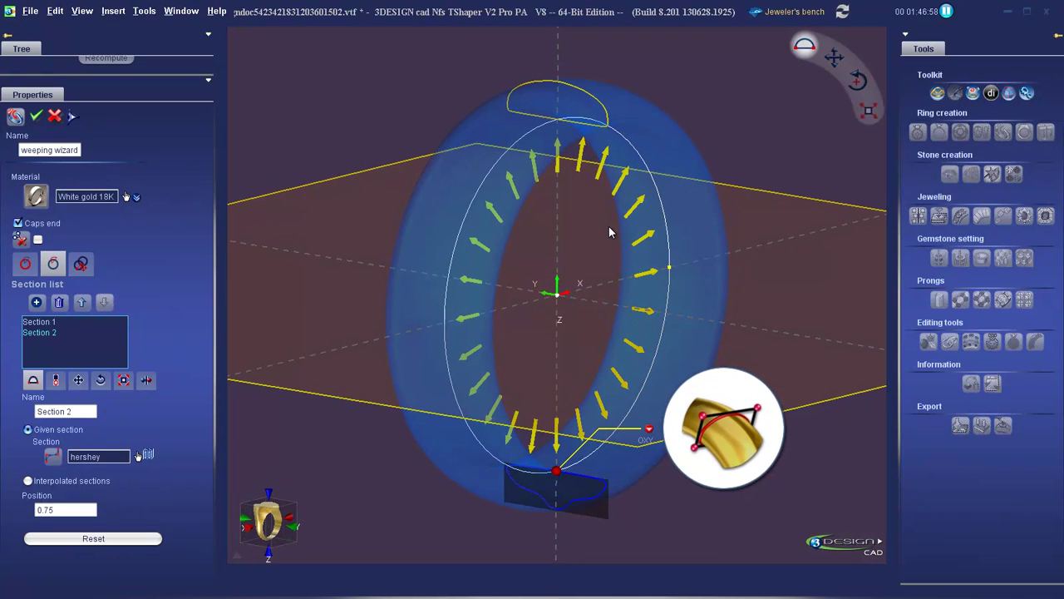
pyautogui.click(35, 117)
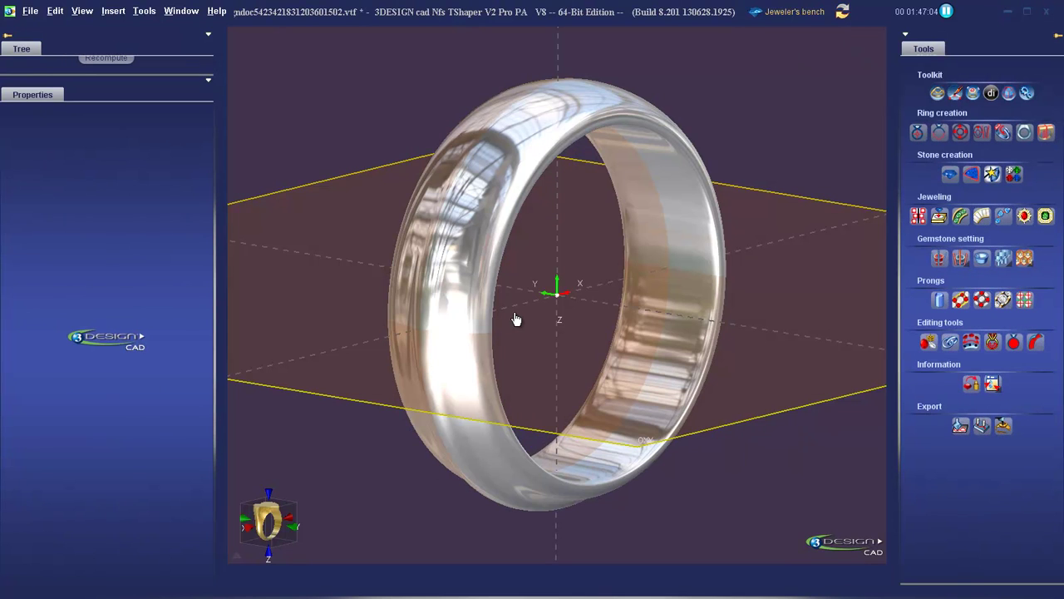
pyautogui.moveTo(554, 327); pyautogui.dragTo(703, 261, button='right')
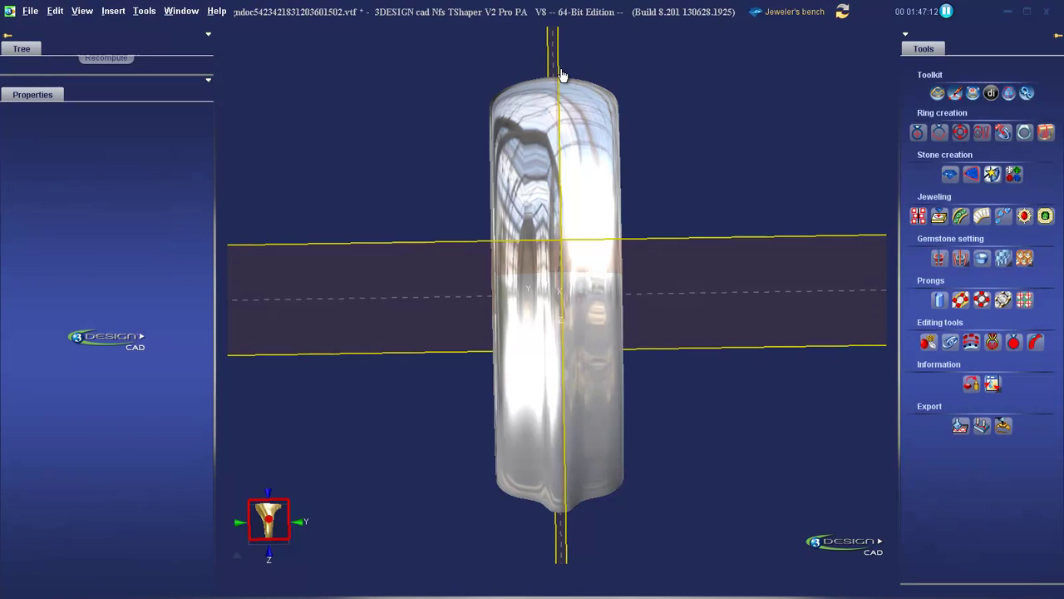
pyautogui.moveTo(729, 288); pyautogui.dragTo(330, 305, button='right')
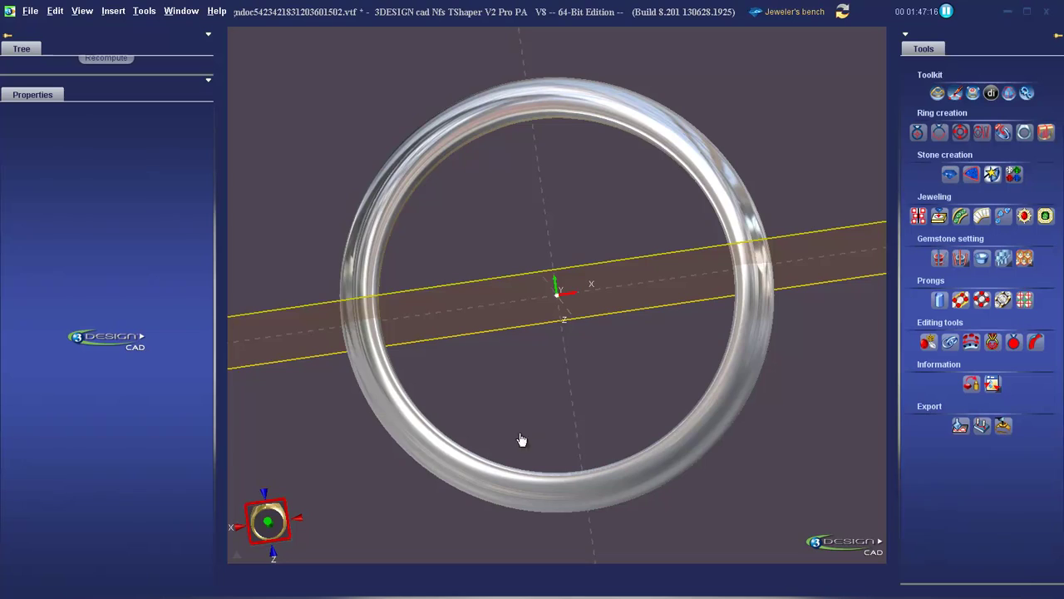
pyautogui.moveTo(411, 280); pyautogui.dragTo(776, 268, button='right')
pyautogui.moveTo(685, 313); pyautogui.dragTo(665, 408, button='right')
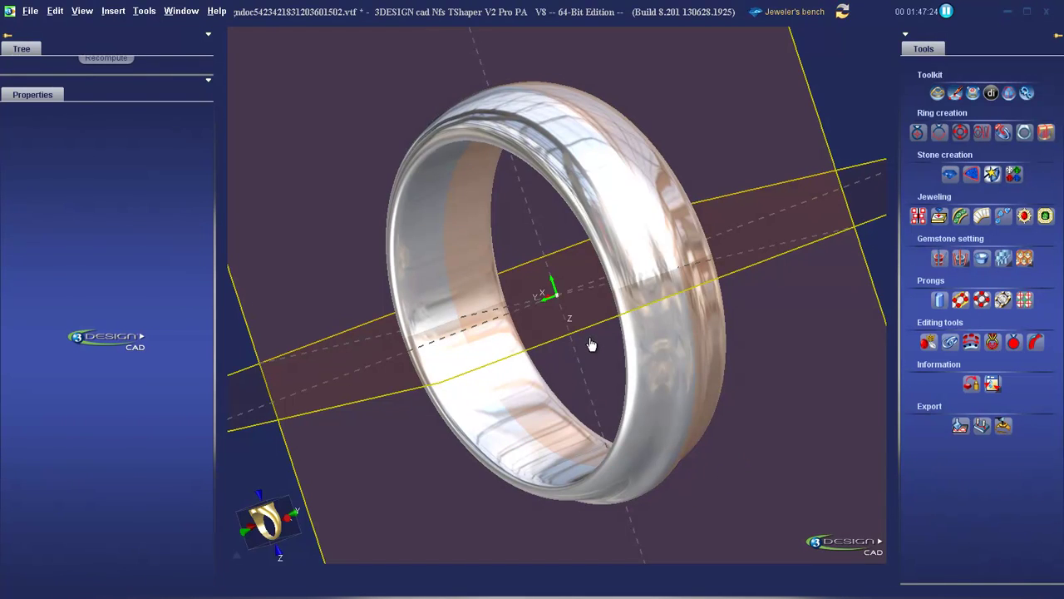
pyautogui.moveTo(509, 253); pyautogui.dragTo(630, 277, button='right')
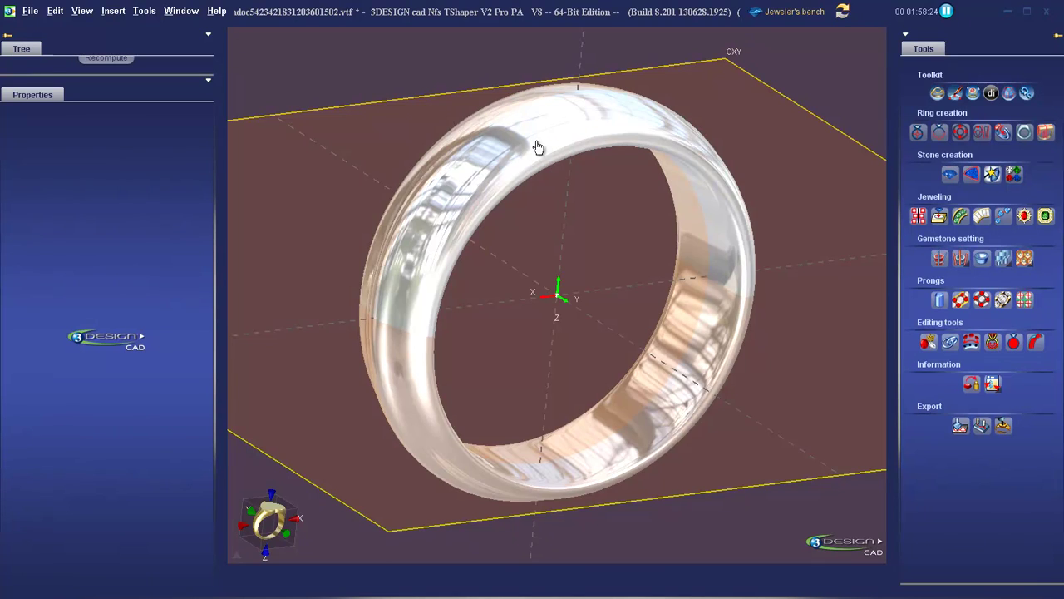
# Reopen the sweep and swap Section 2's profile from hershey to square round corner
pyautogui.doubleClick(538, 147)
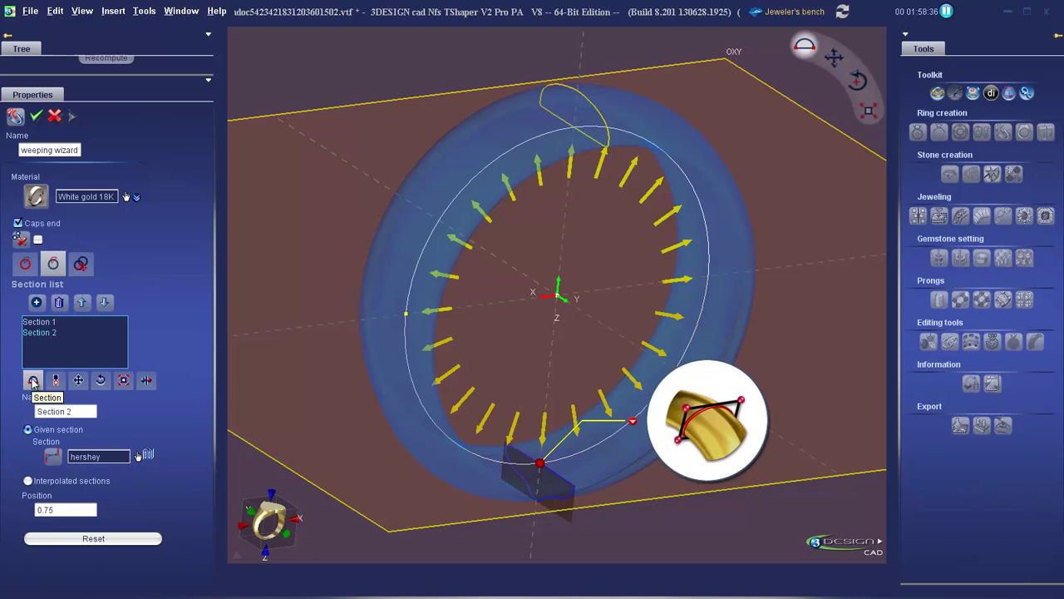
pyautogui.click(148, 455)
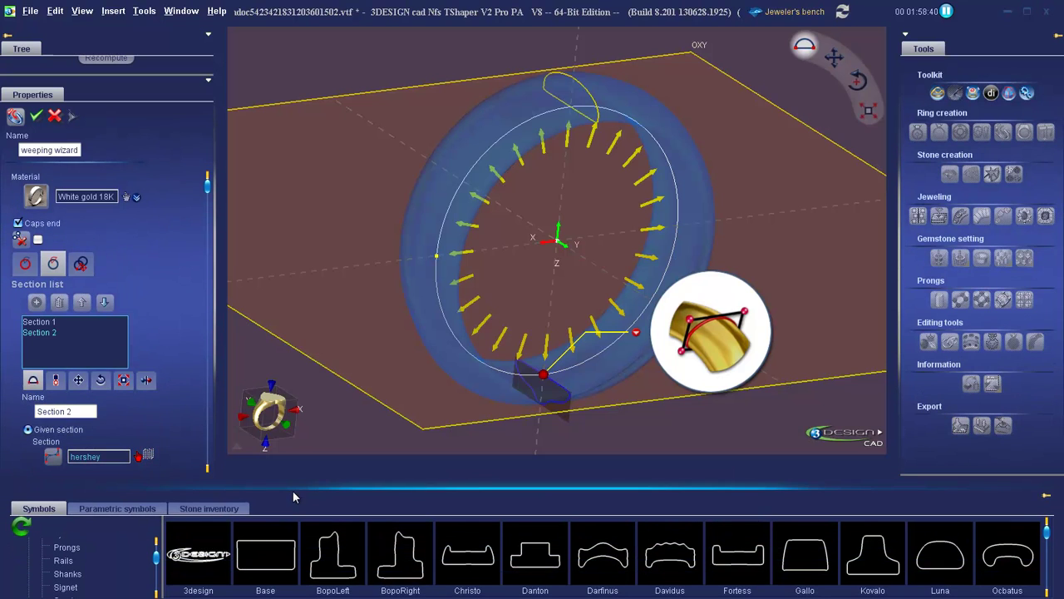
pyautogui.moveTo(297, 488); pyautogui.dragTo(325, 263)
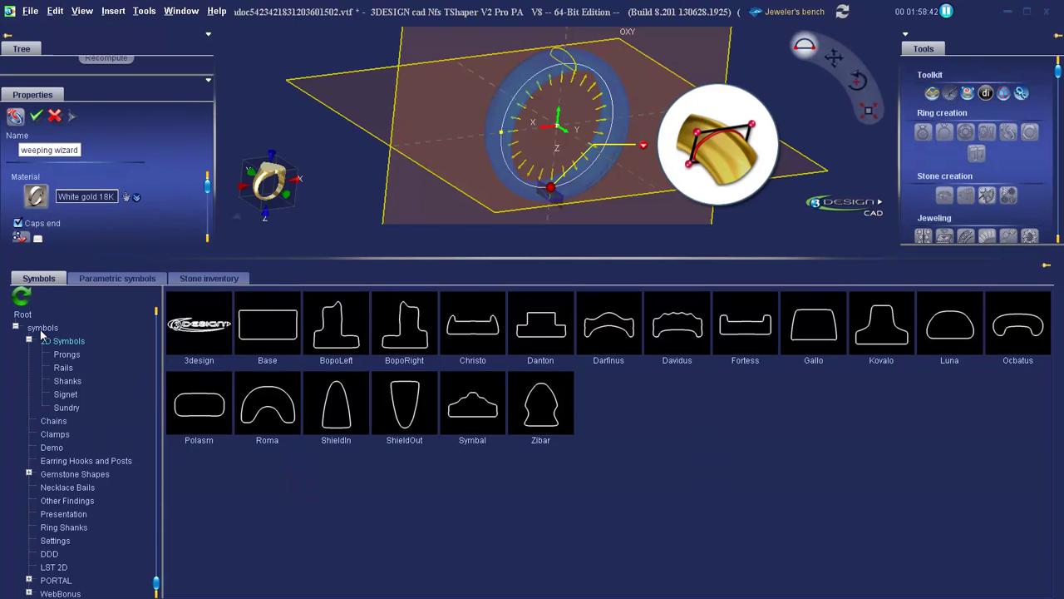
pyautogui.click(64, 381)
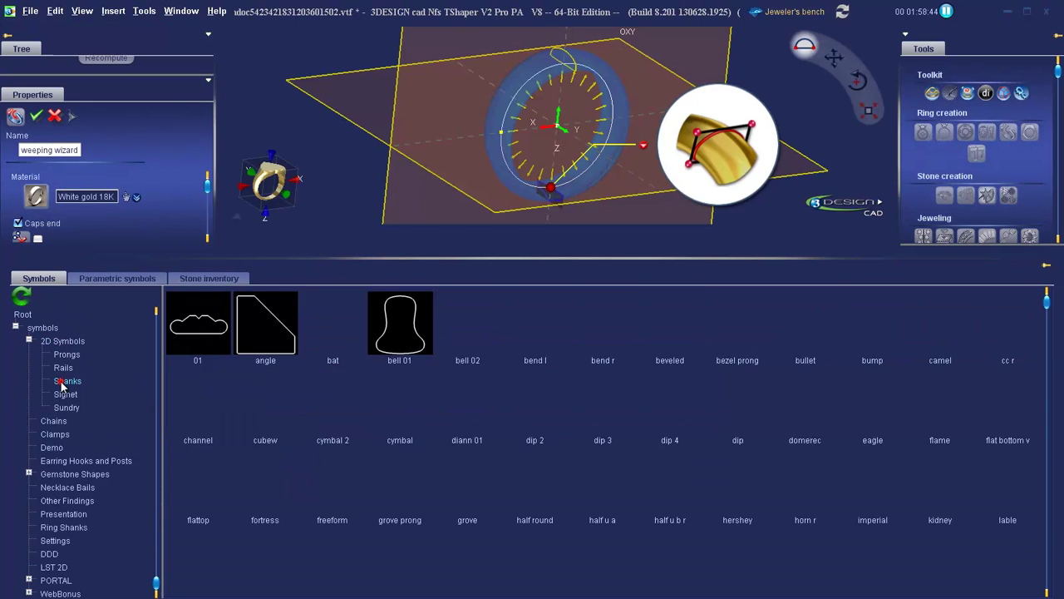
pyautogui.scroll(-5, 527, 492)
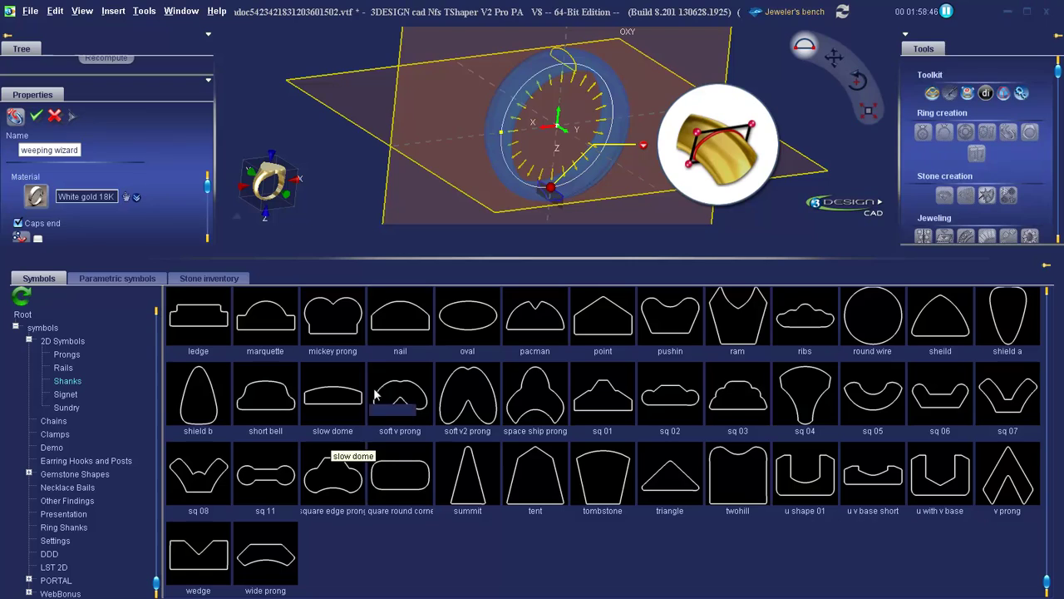
pyautogui.doubleClick(403, 473)
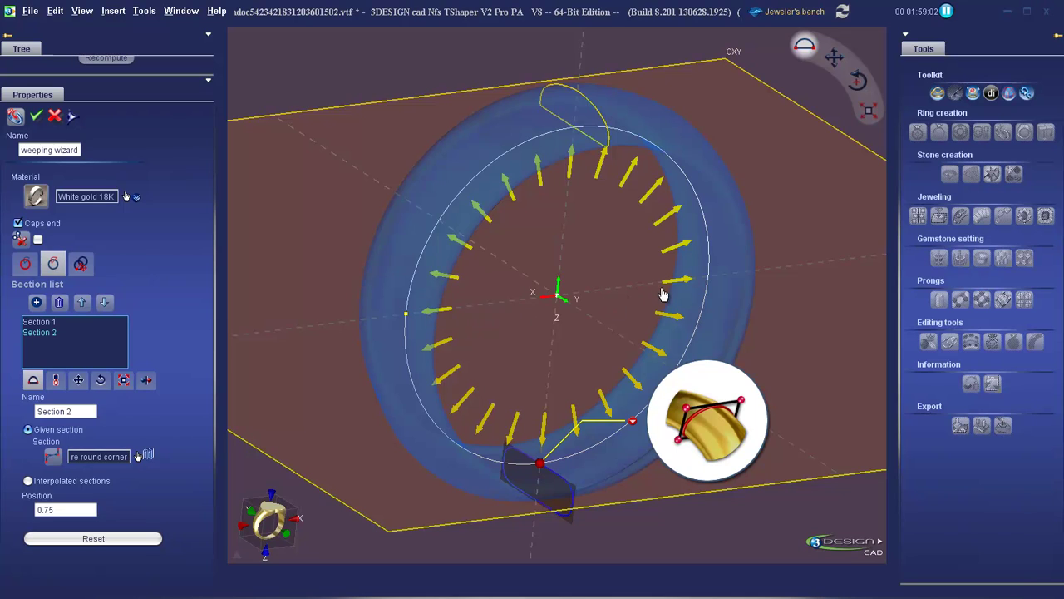
# Move Section 2 to the ring's left side and mirror it across a vertical plane
pyautogui.click(446, 316)
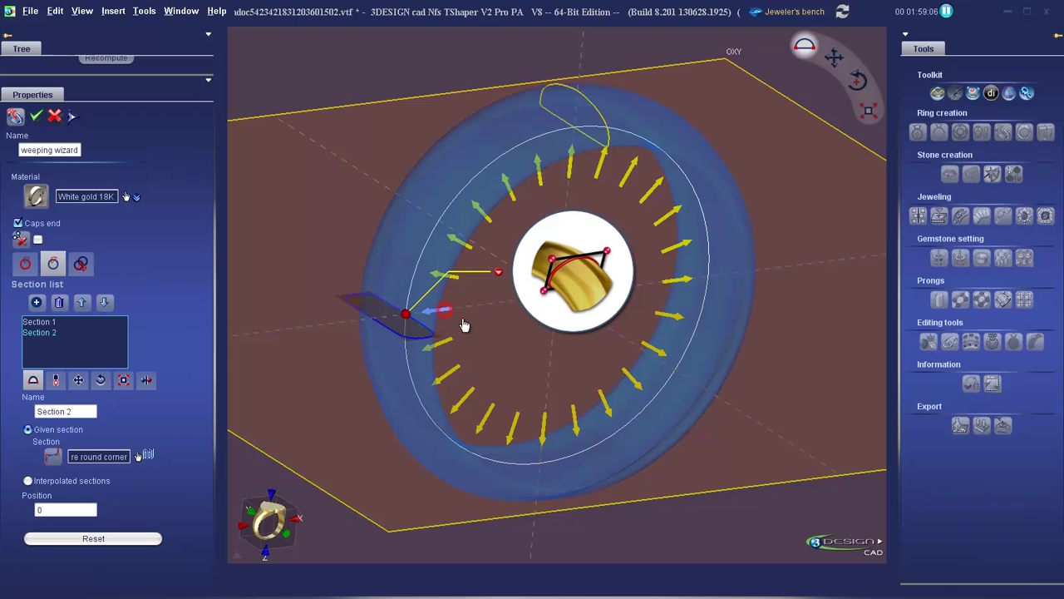
pyautogui.click(147, 380)
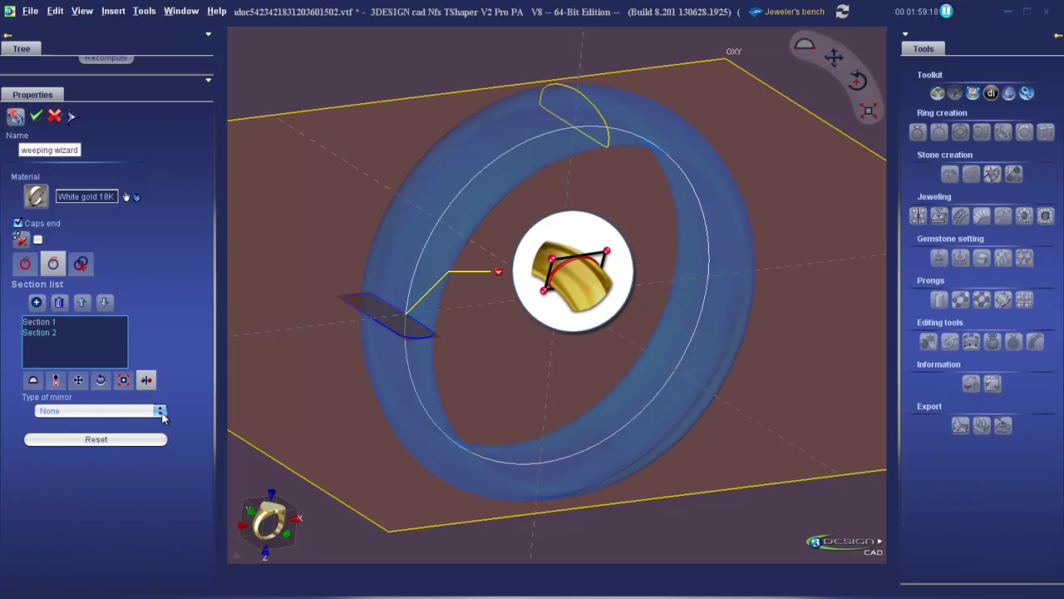
pyautogui.click(161, 411)
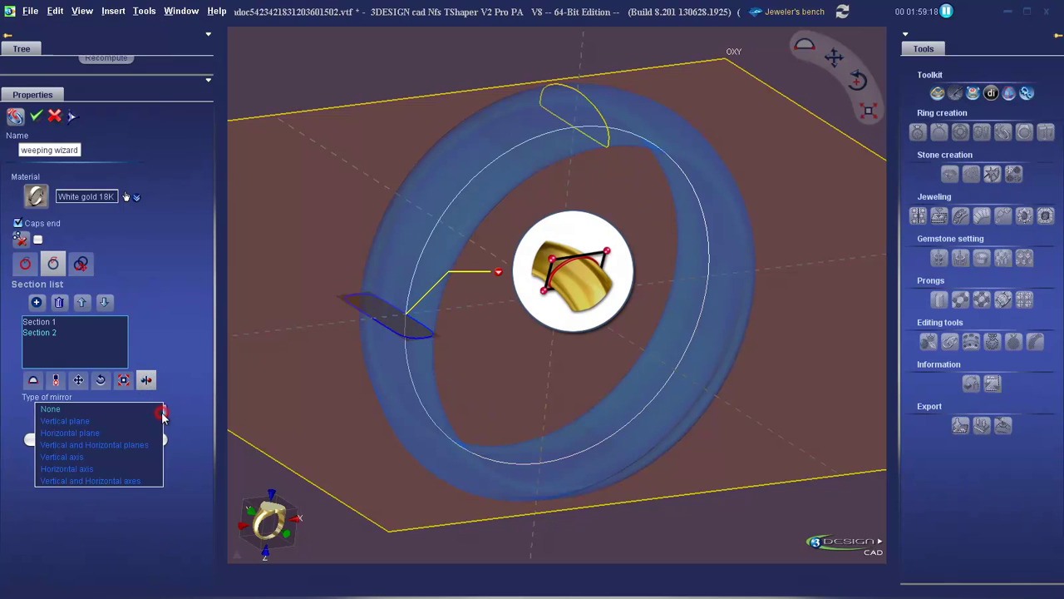
pyautogui.click(71, 423)
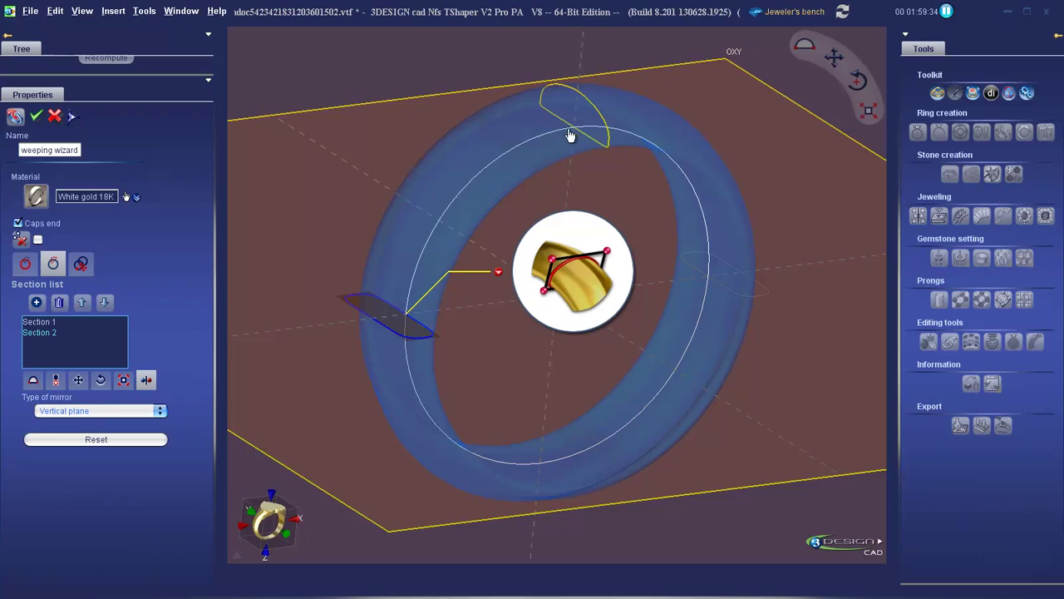
# Apply the 'sheild' profile from the Shanks symbol library to Section 1
pyautogui.click(36, 323)
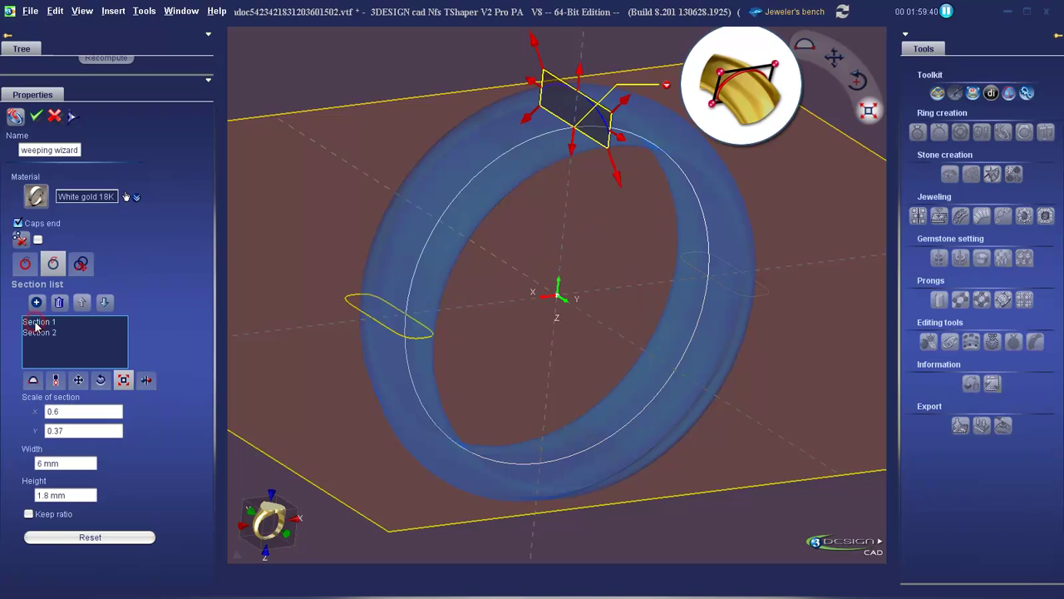
pyautogui.click(33, 381)
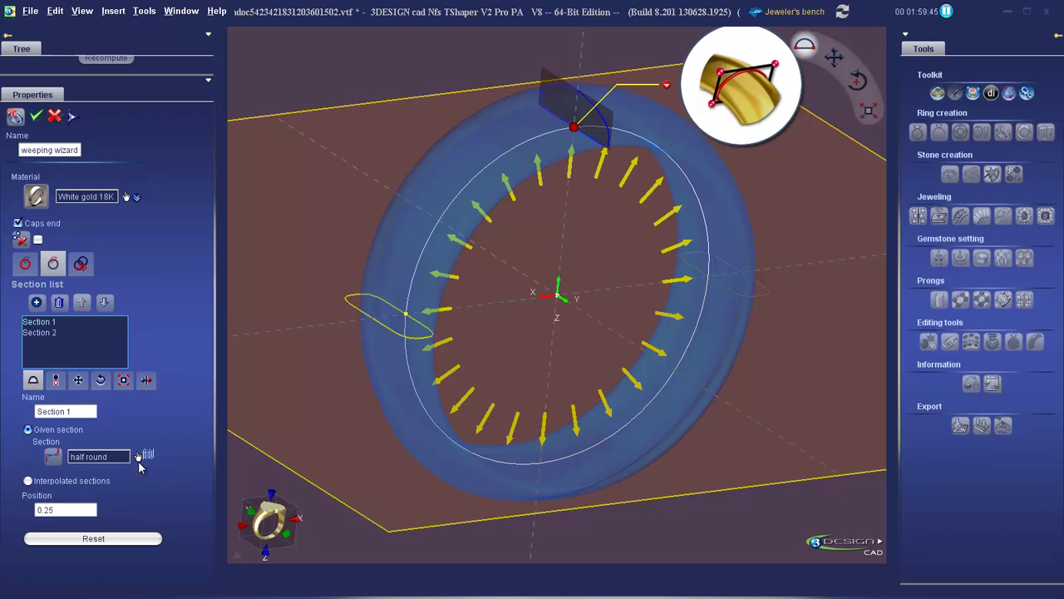
pyautogui.click(146, 456)
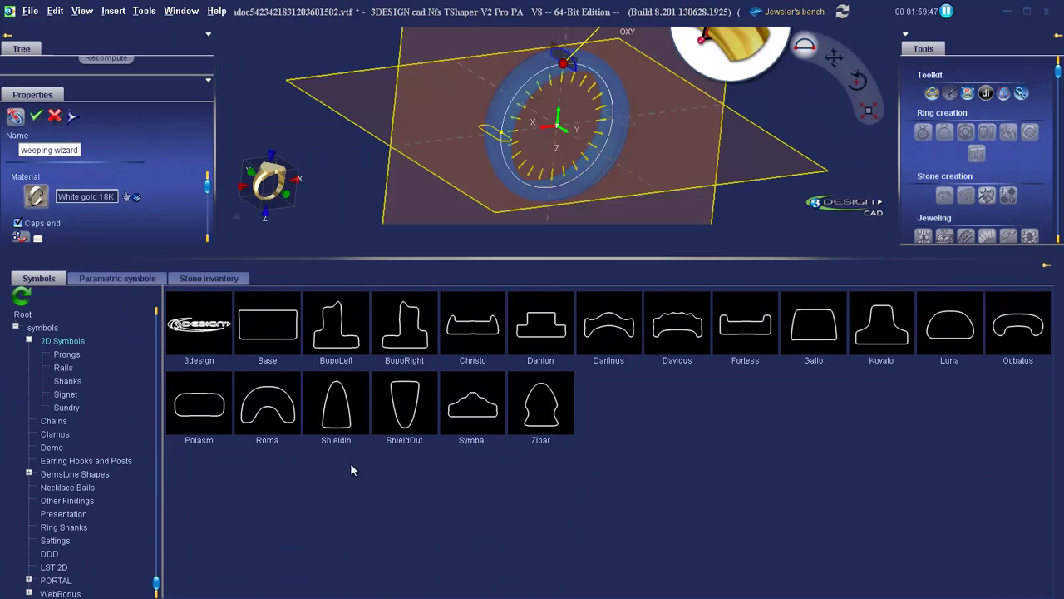
pyautogui.click(68, 381)
pyautogui.scroll(-3, 994, 473)
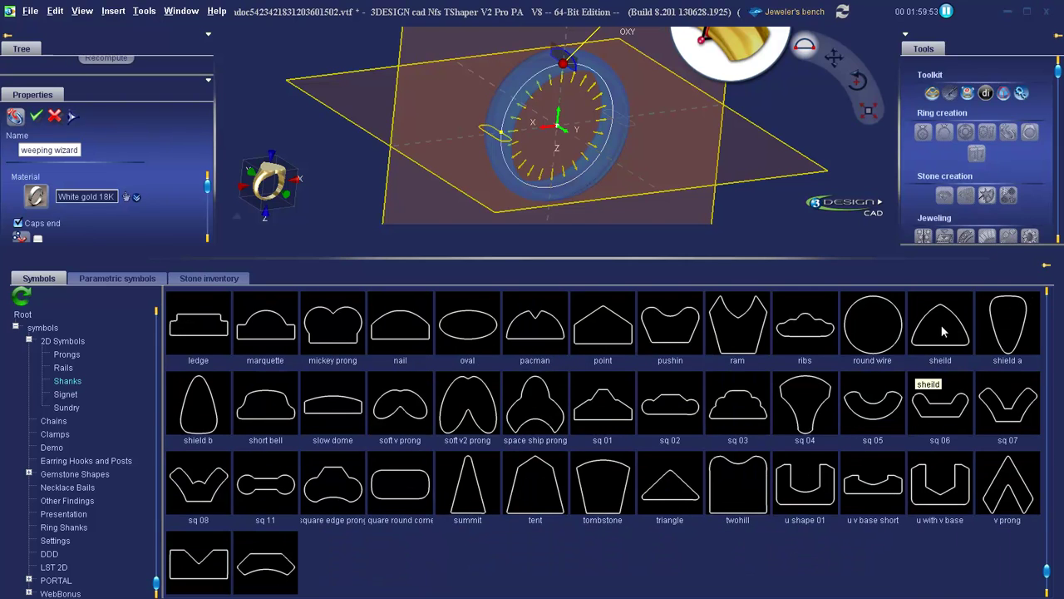
pyautogui.doubleClick(944, 332)
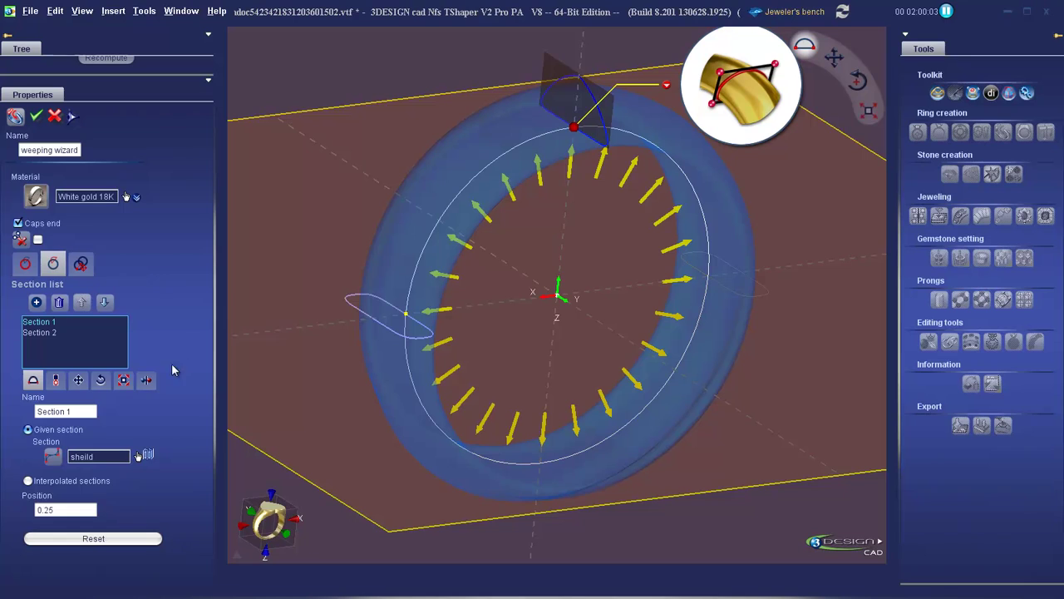
# Scale the top section to 2 mm width and 3 mm height
pyautogui.click(123, 379)
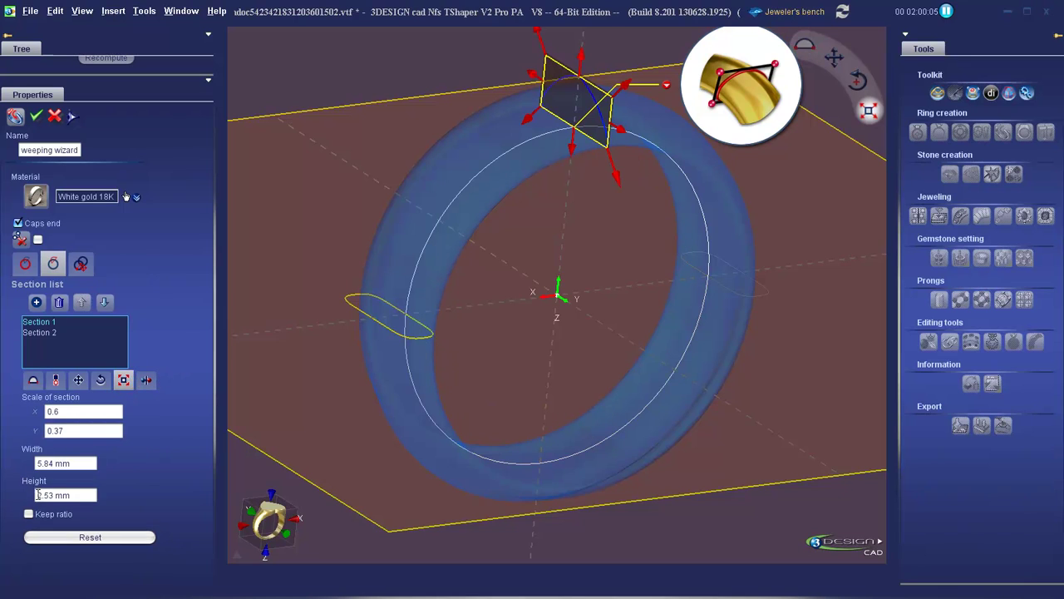
pyautogui.doubleClick(87, 464)
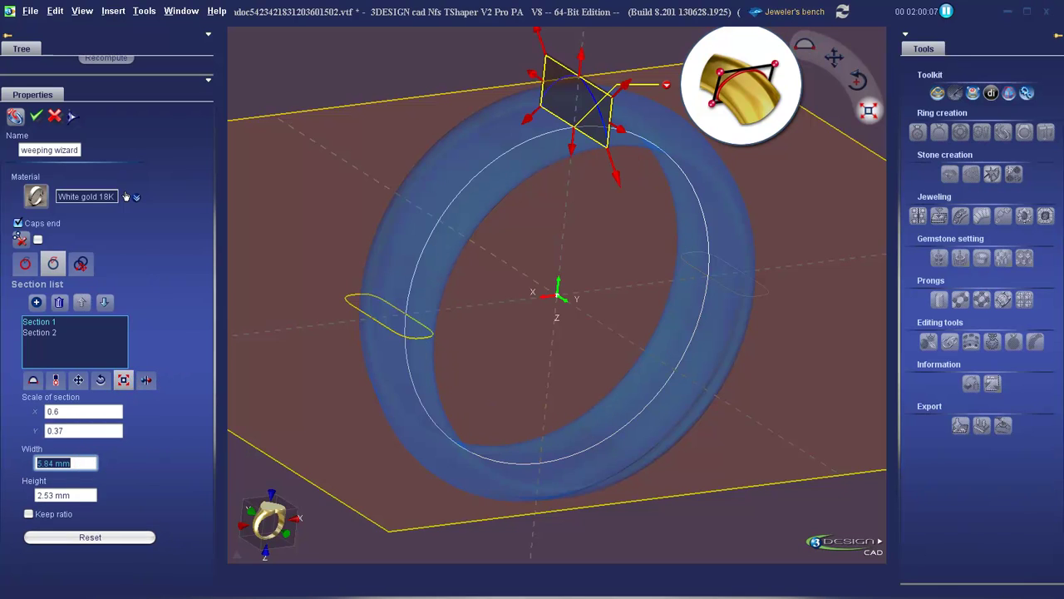
pyautogui.write('2')
pyautogui.press('Tab')
pyautogui.write('3')
pyautogui.press('Tab')
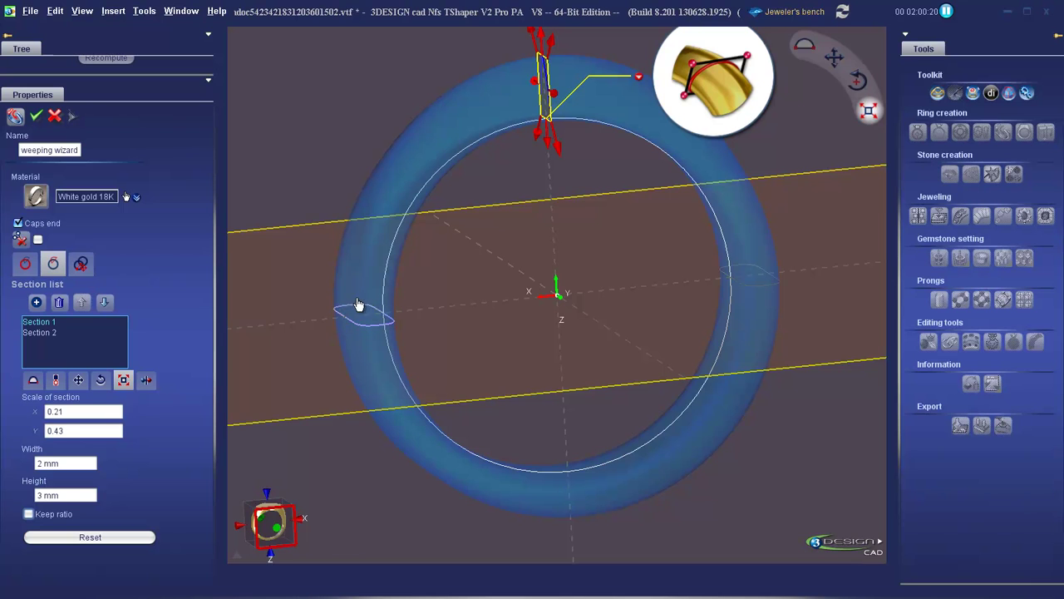
pyautogui.moveTo(370, 310); pyautogui.dragTo(453, 284, button='right')
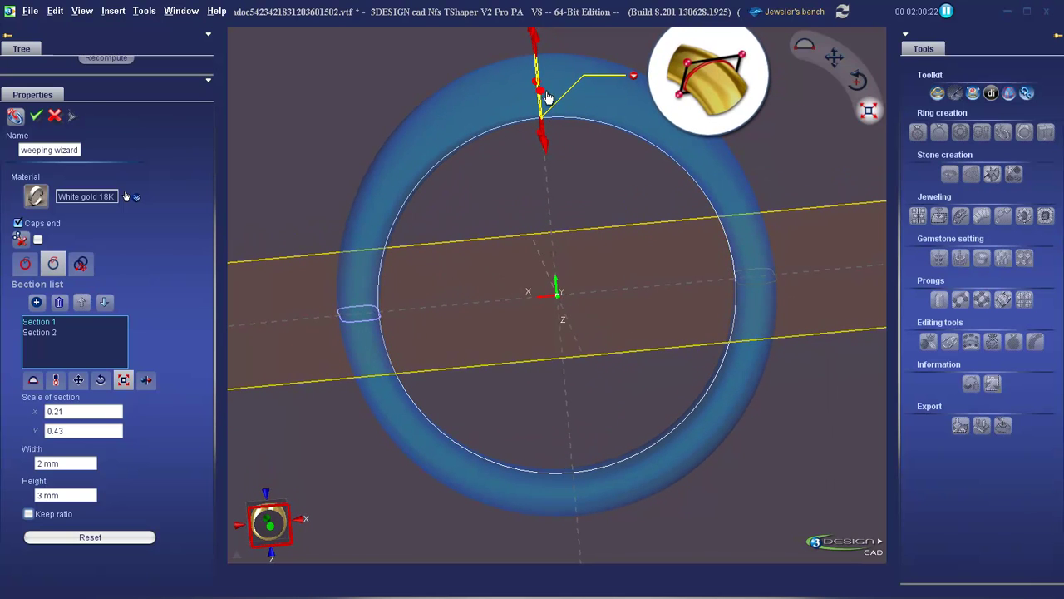
pyautogui.moveTo(528, 108); pyautogui.dragTo(549, 53, button='right')
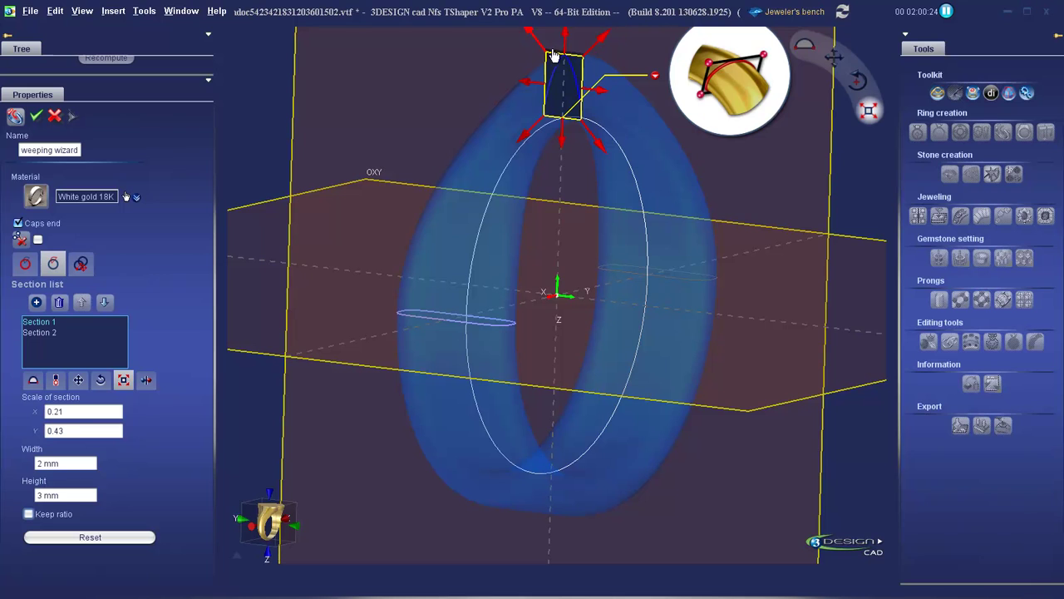
pyautogui.moveTo(637, 222); pyautogui.dragTo(687, 288, button='right')
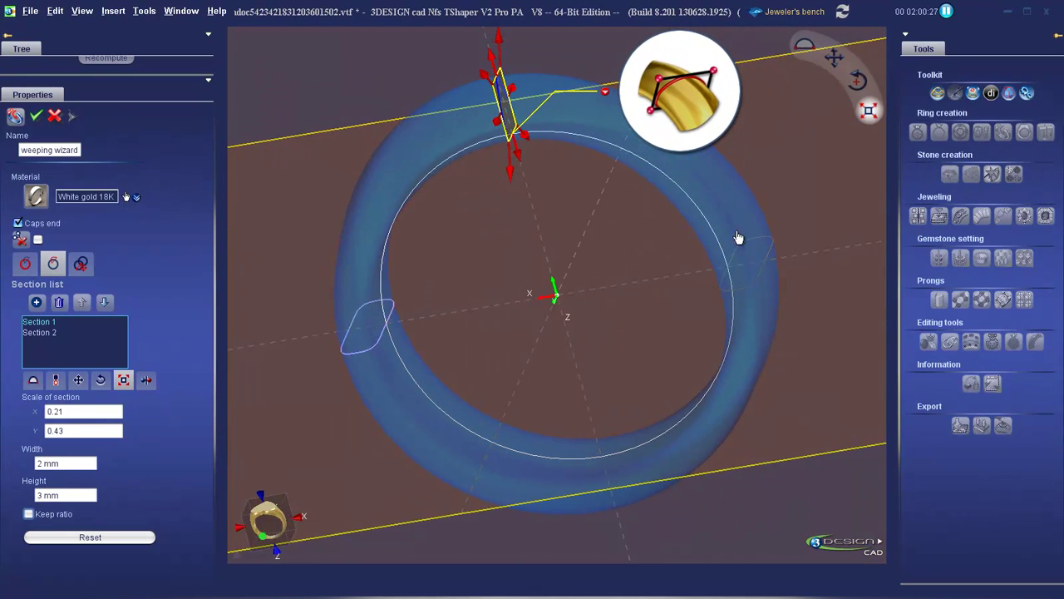
pyautogui.moveTo(568, 277); pyautogui.dragTo(640, 287, button='right')
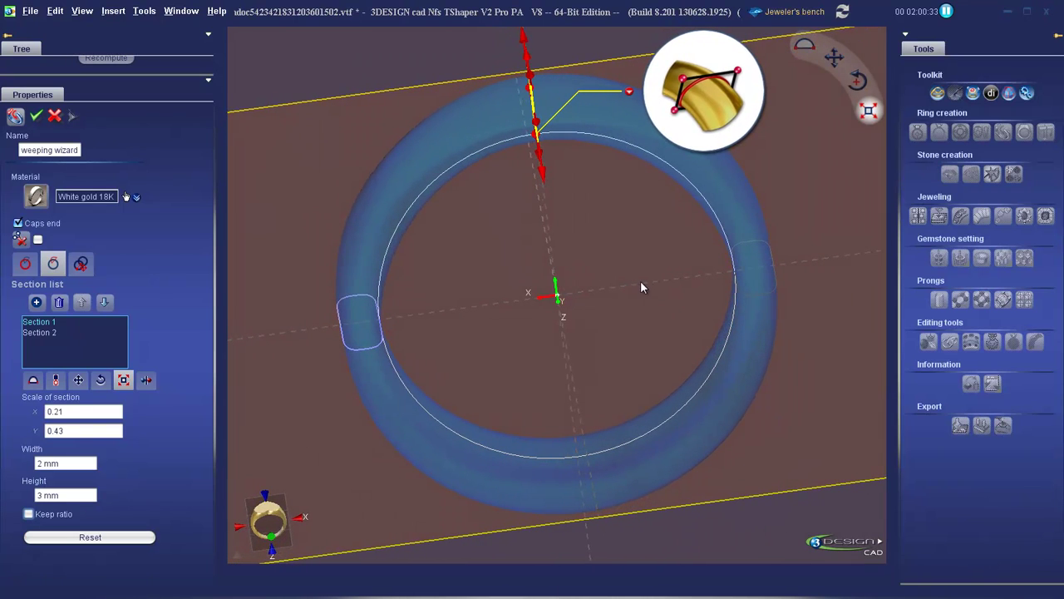
# Slide the top shield section sideways off the path to Move section X -1.88 mm
pyautogui.click(77, 383)
pyautogui.moveTo(482, 339); pyautogui.dragTo(707, 274, button='right')
pyautogui.moveTo(594, 139); pyautogui.dragTo(663, 147)
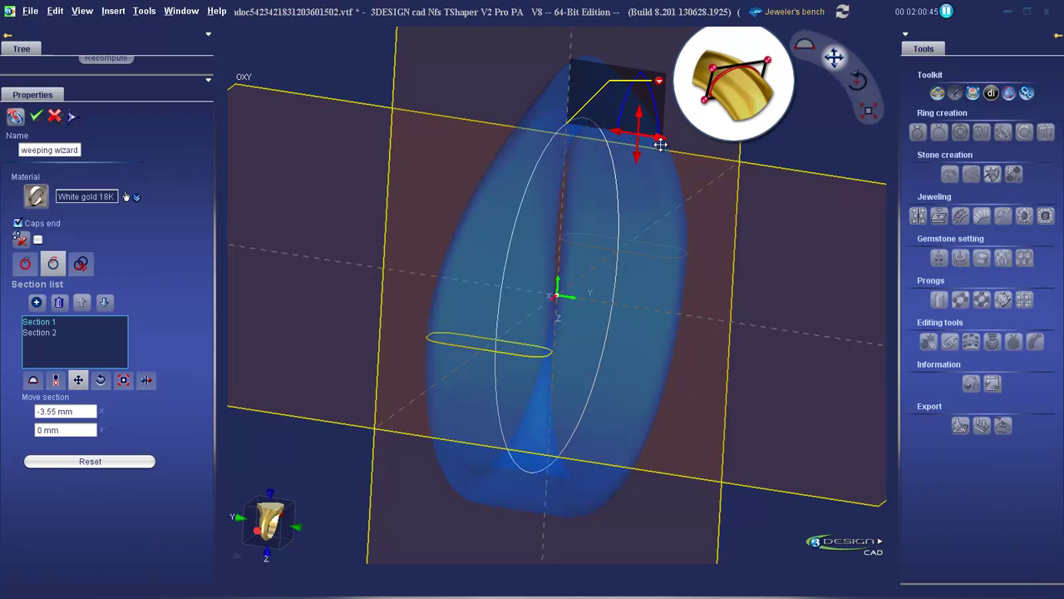
pyautogui.click(71, 117)
pyautogui.moveTo(669, 289); pyautogui.dragTo(506, 514, button='right')
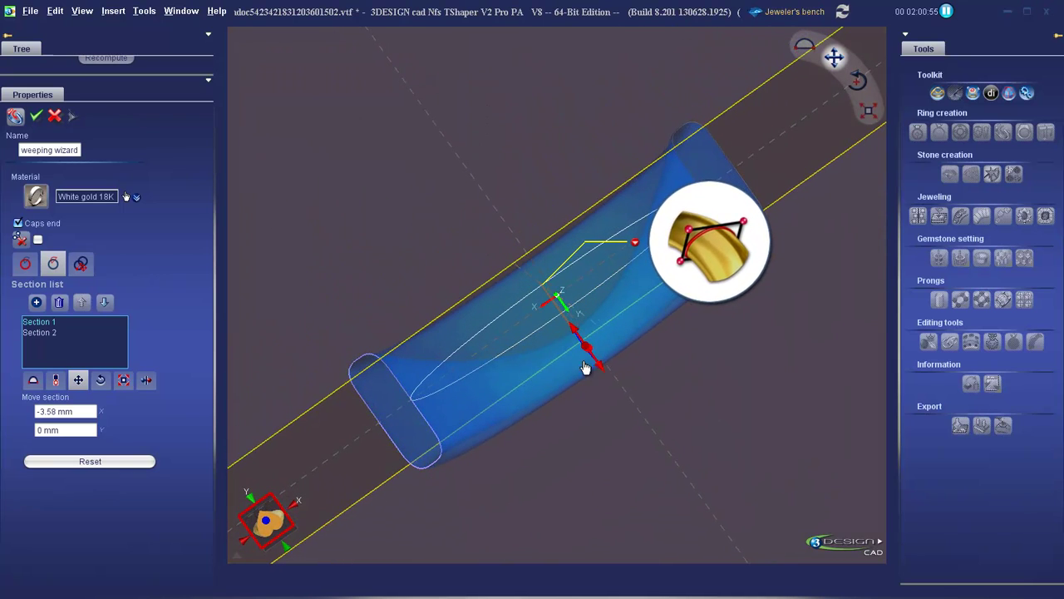
pyautogui.moveTo(682, 288); pyautogui.dragTo(563, 412, button='right')
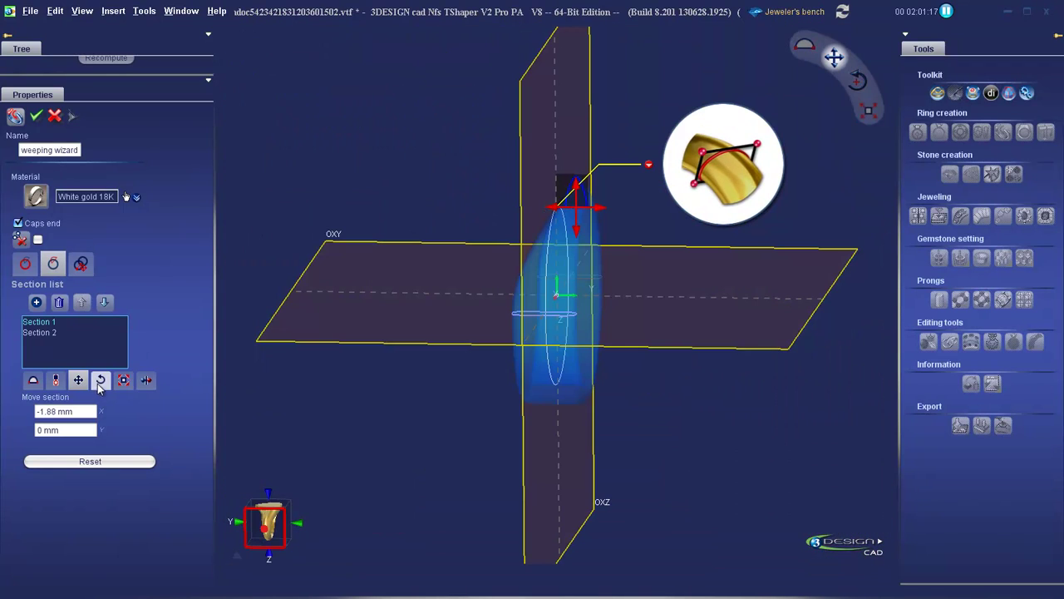
# Rotate the top section by a 45° angle
pyautogui.click(100, 380)
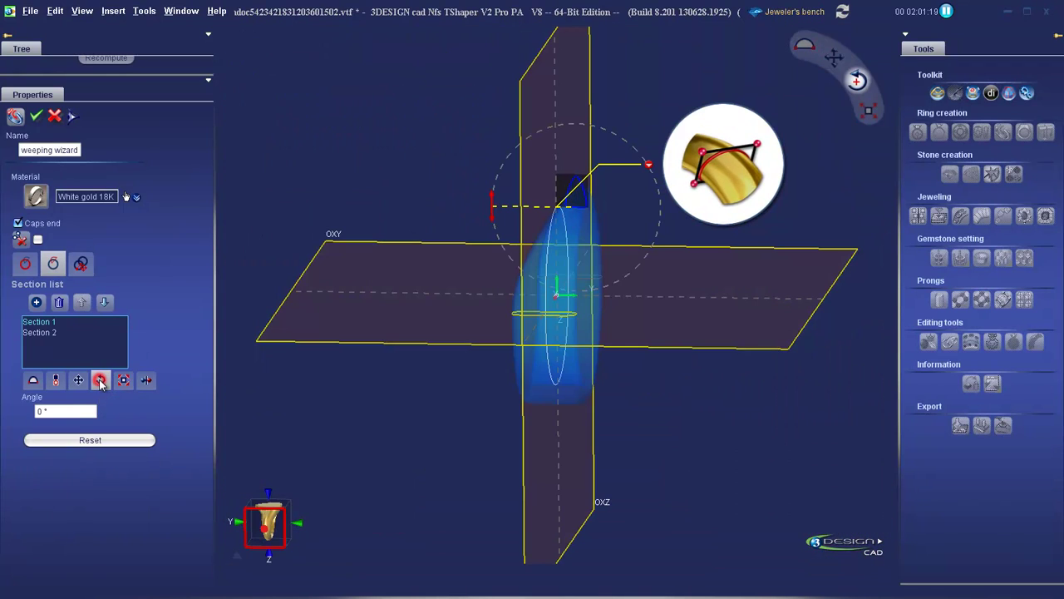
pyautogui.click(74, 410)
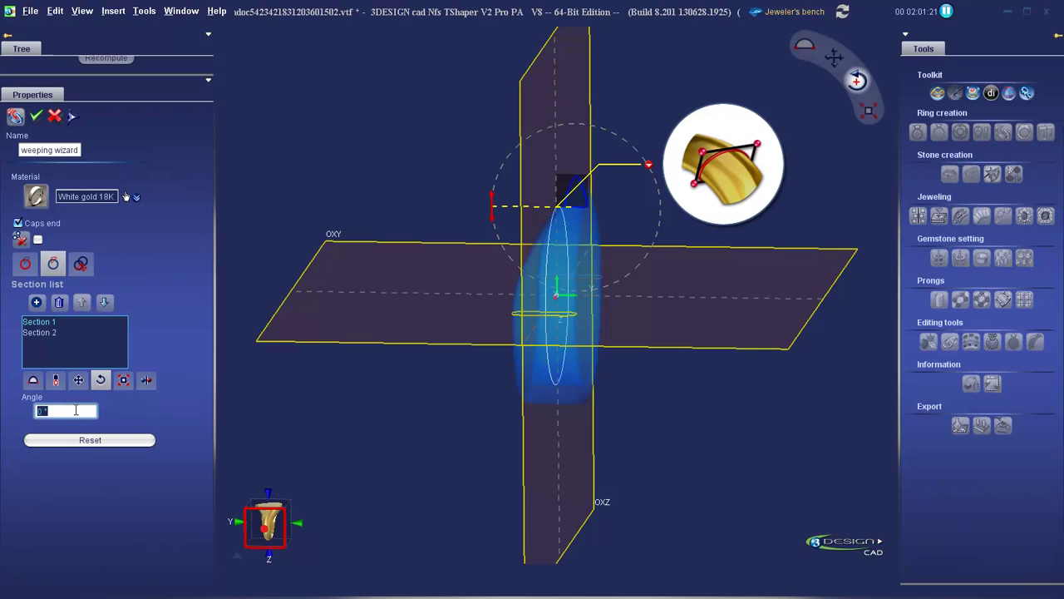
pyautogui.write('45')
pyautogui.press('Return')
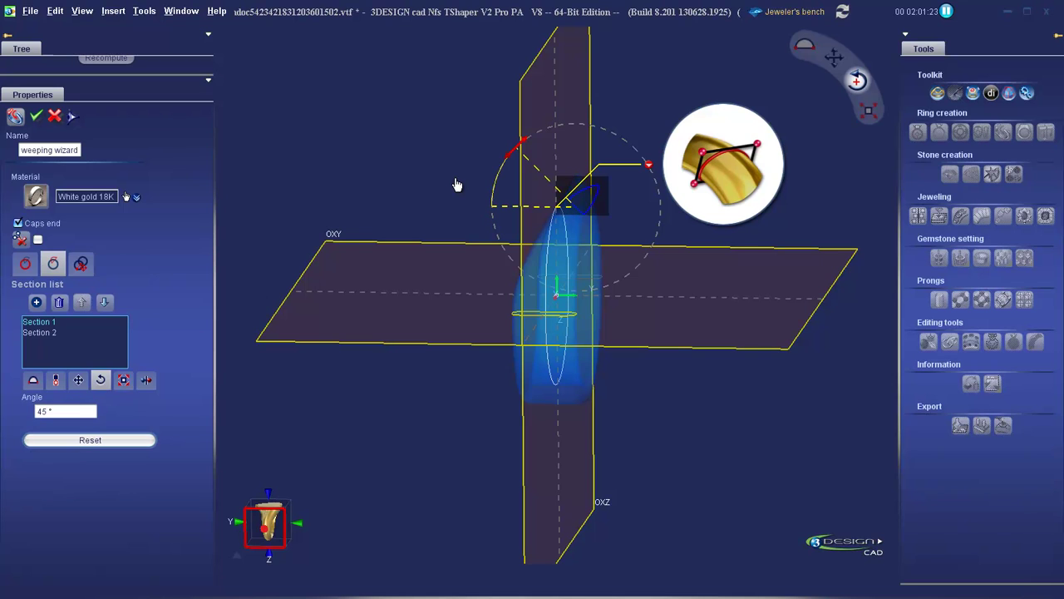
pyautogui.scroll(3, 457, 183)
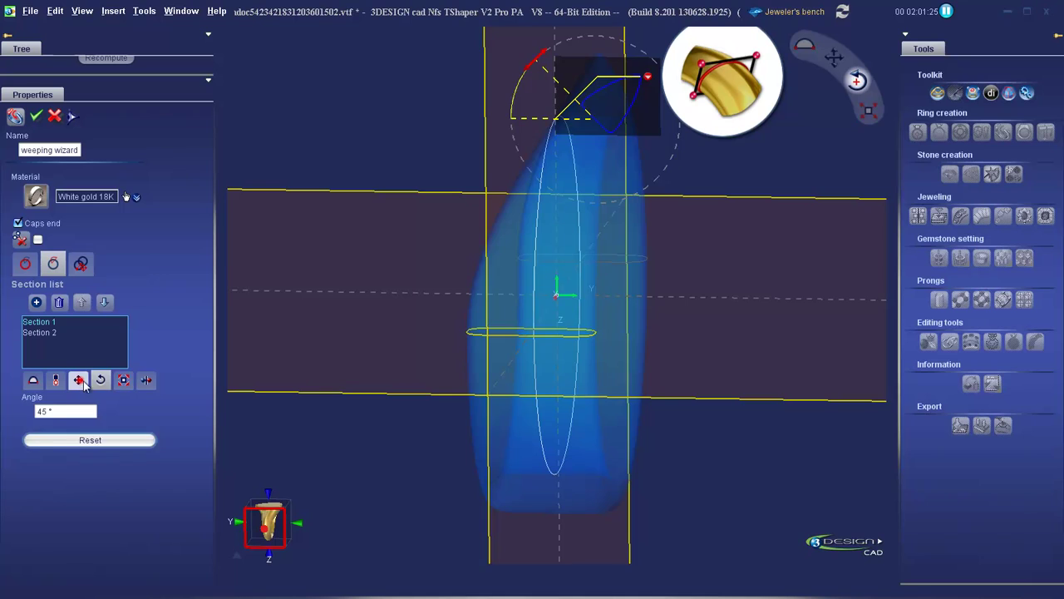
# Raise the top section to a 1.05 mm Y offset and confirm to build the ring band
pyautogui.click(77, 380)
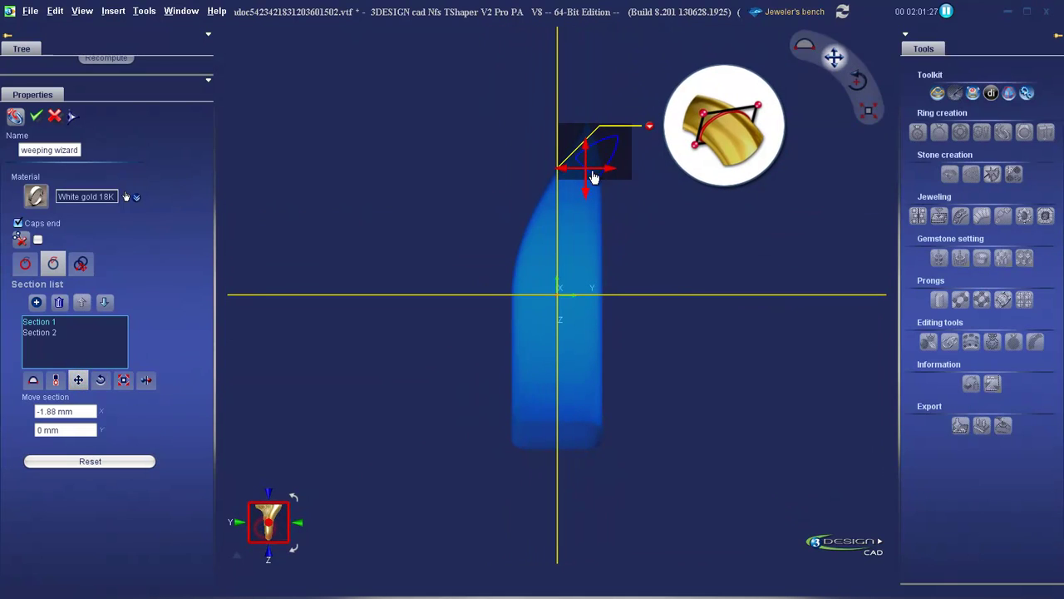
pyautogui.moveTo(599, 172); pyautogui.dragTo(584, 150)
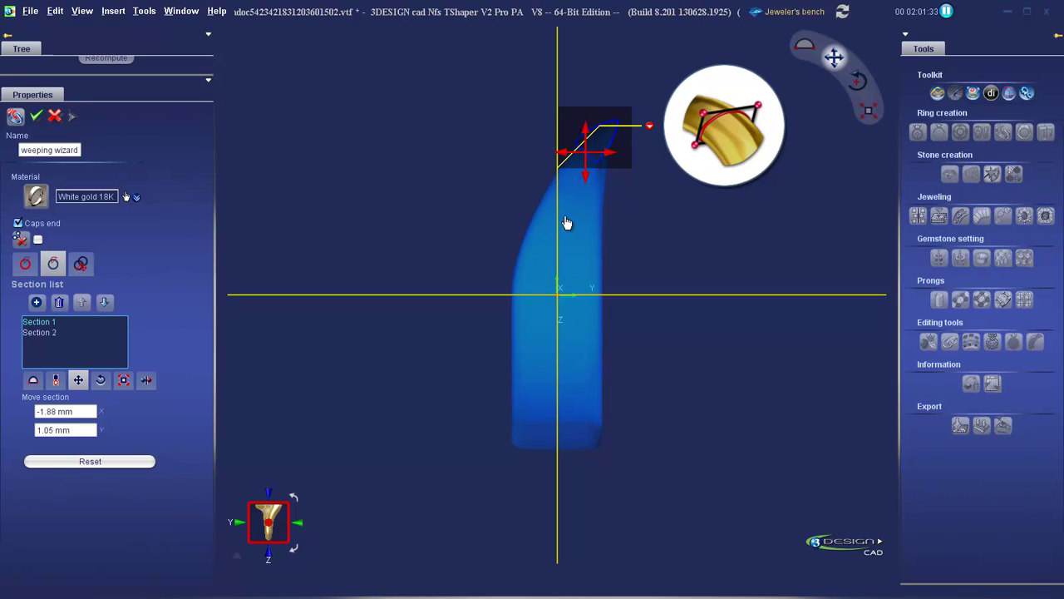
pyautogui.moveTo(516, 322); pyautogui.dragTo(724, 320, button='right')
pyautogui.click(36, 116)
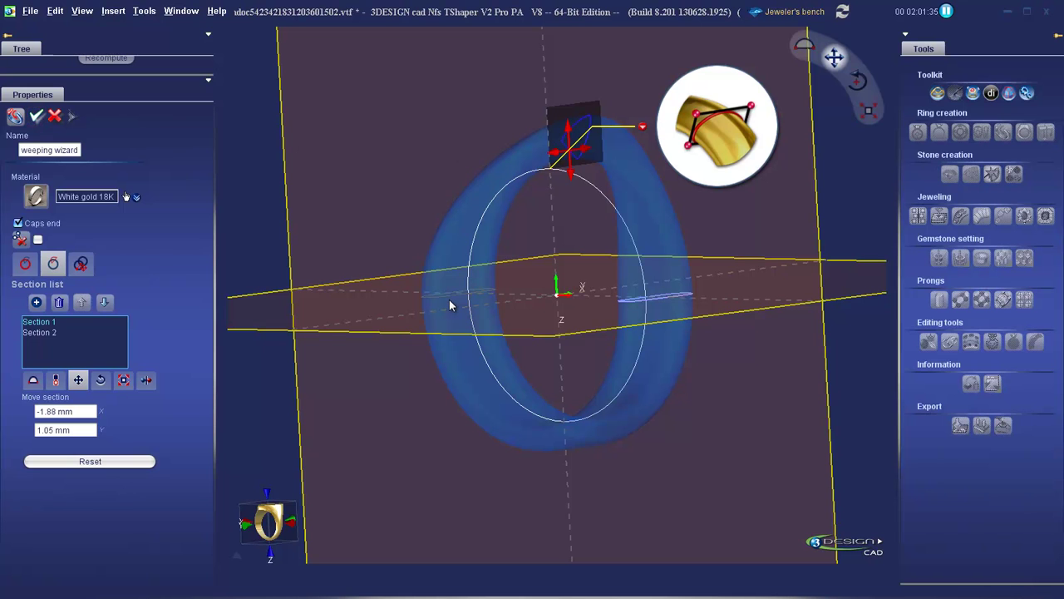